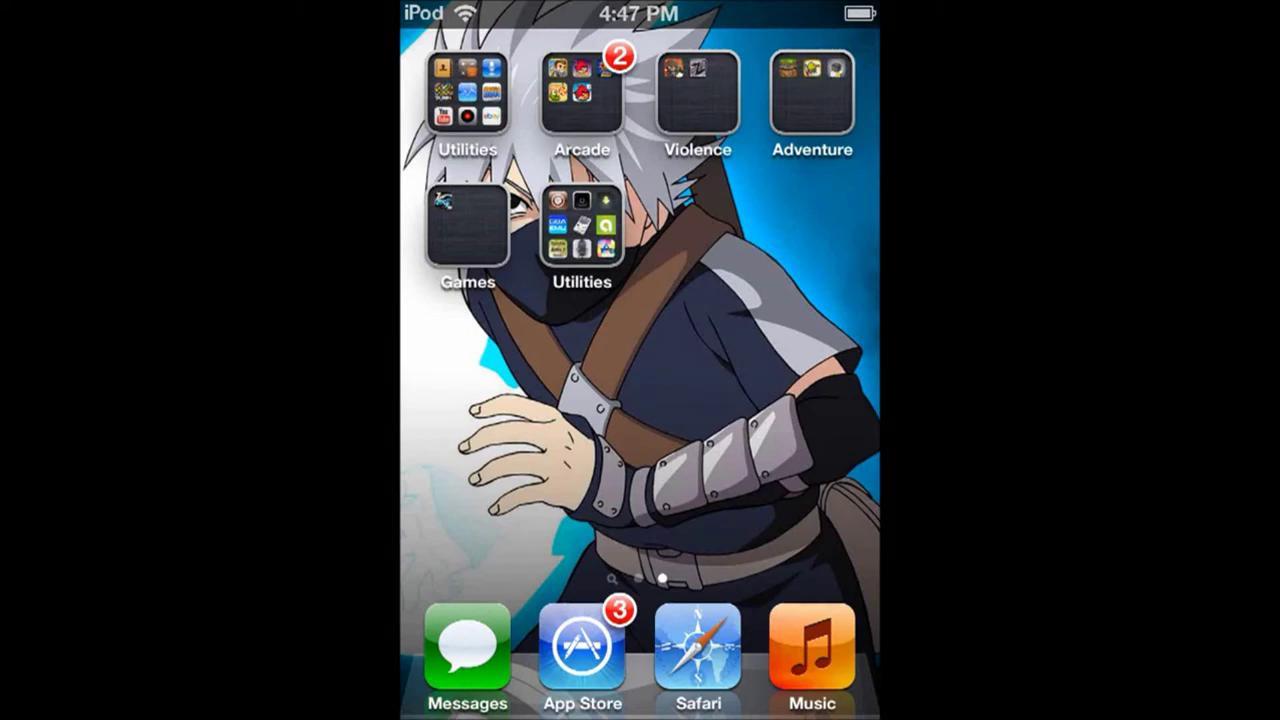
Launch Cydia from the second Utilities folder and return to its main Manage page.
click(582, 225)
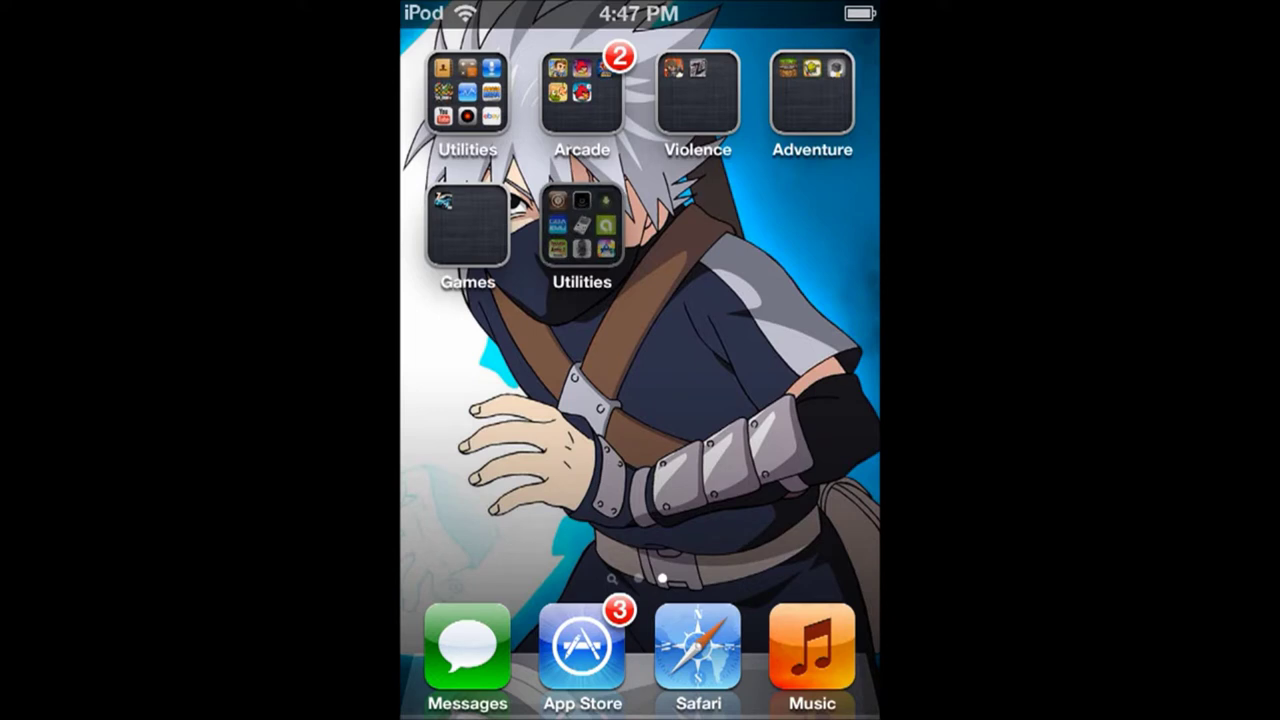
click(582, 225)
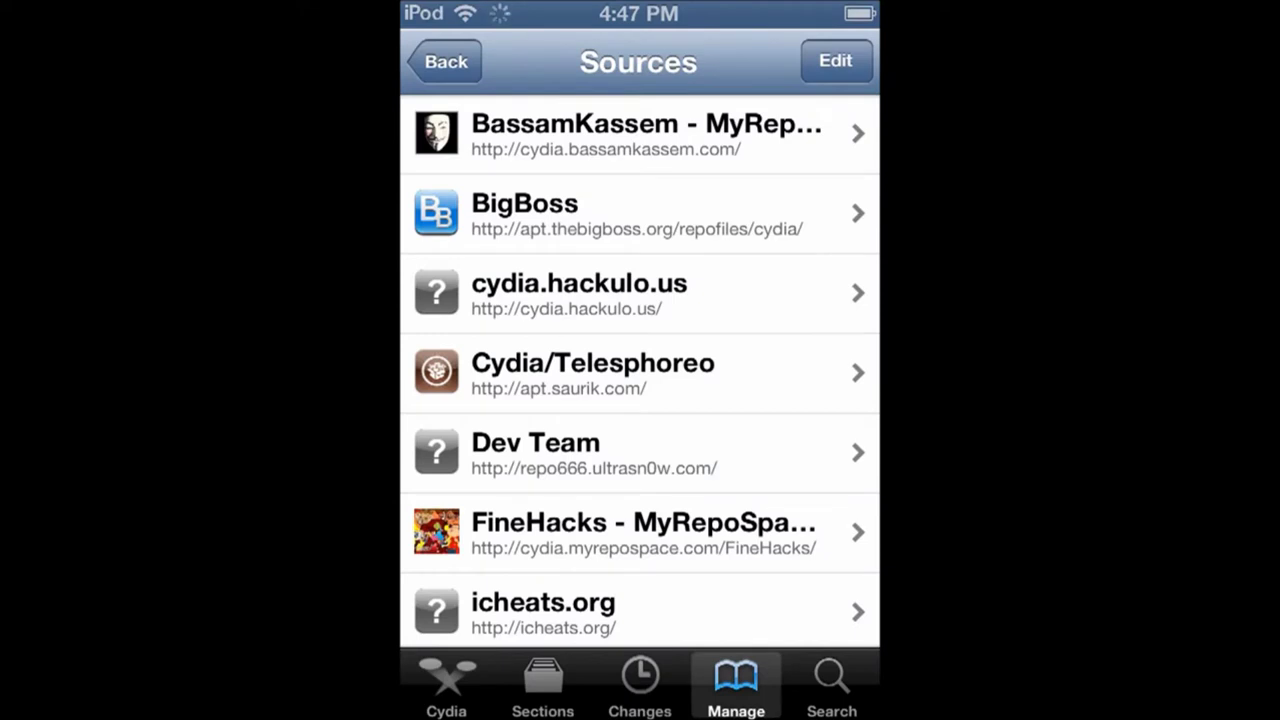
click(446, 61)
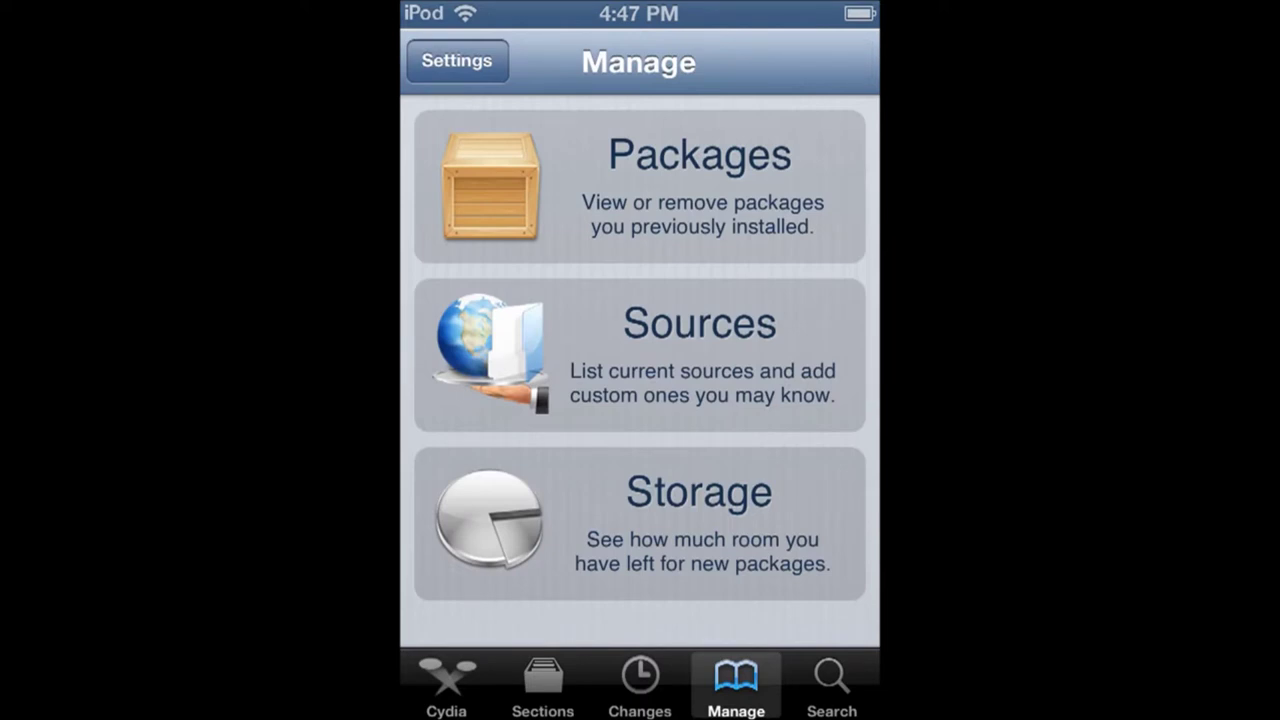
click(640, 355)
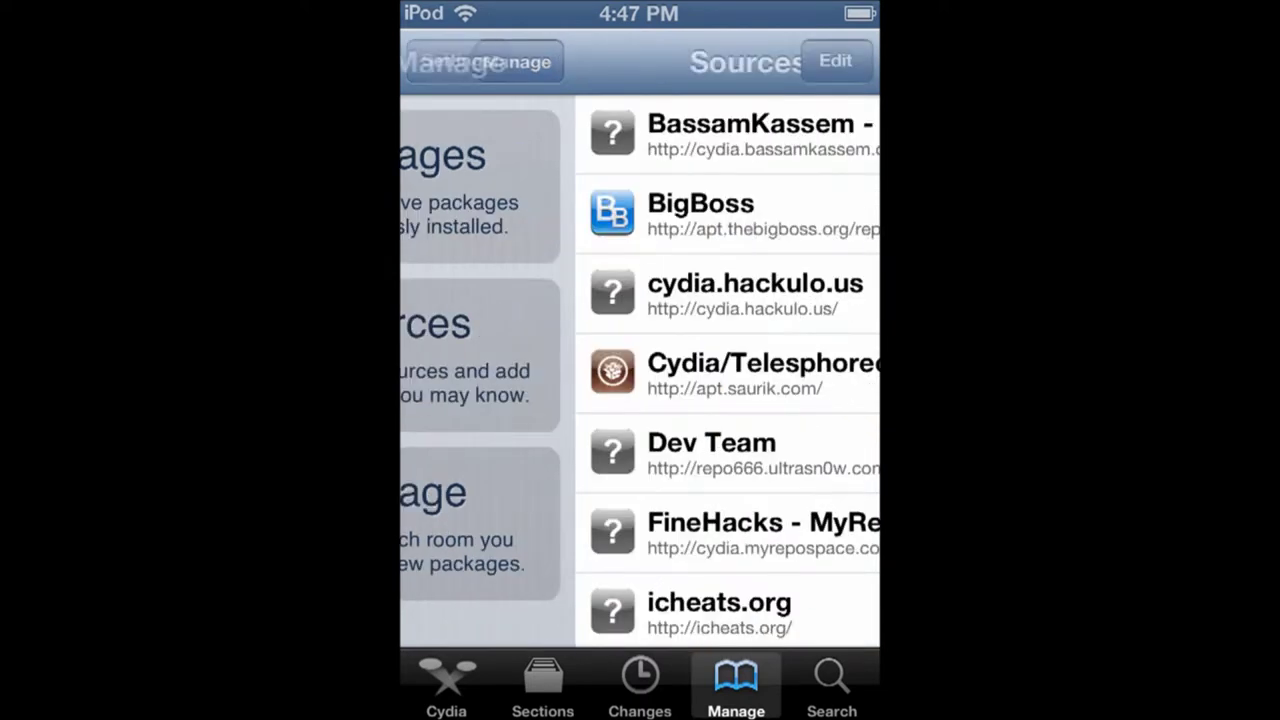
click(836, 61)
click(441, 61)
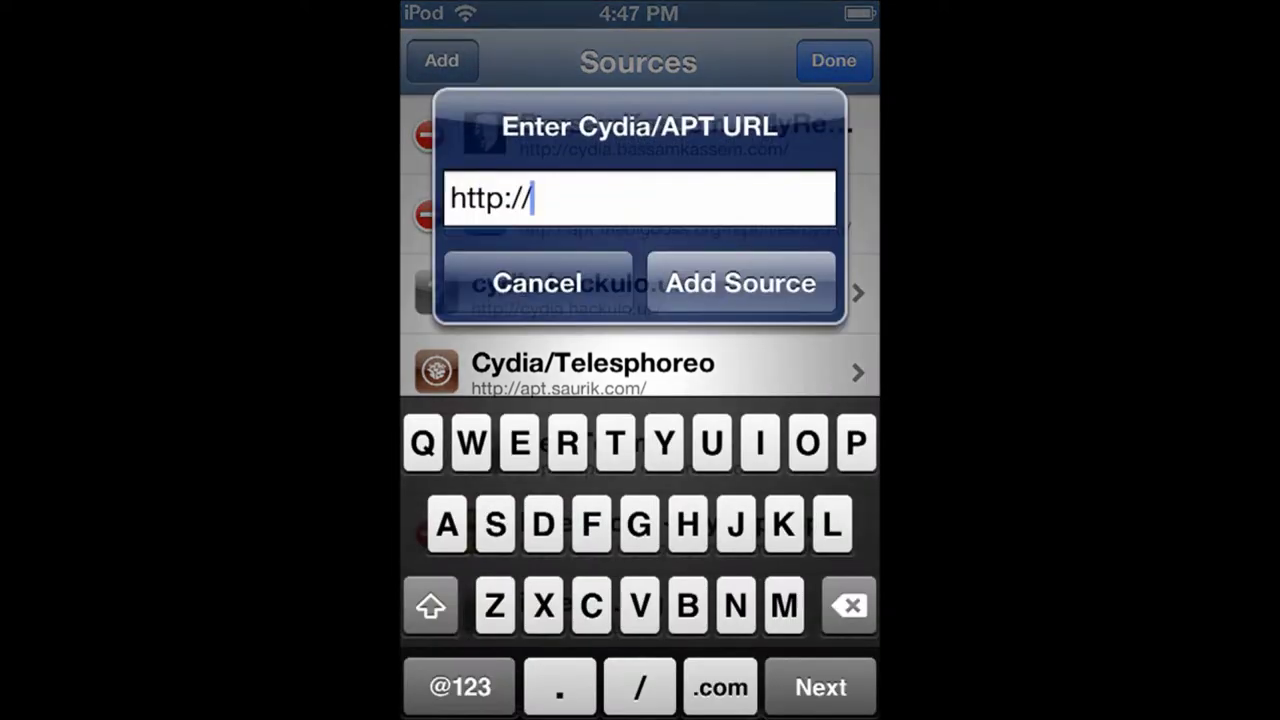
click(539, 282)
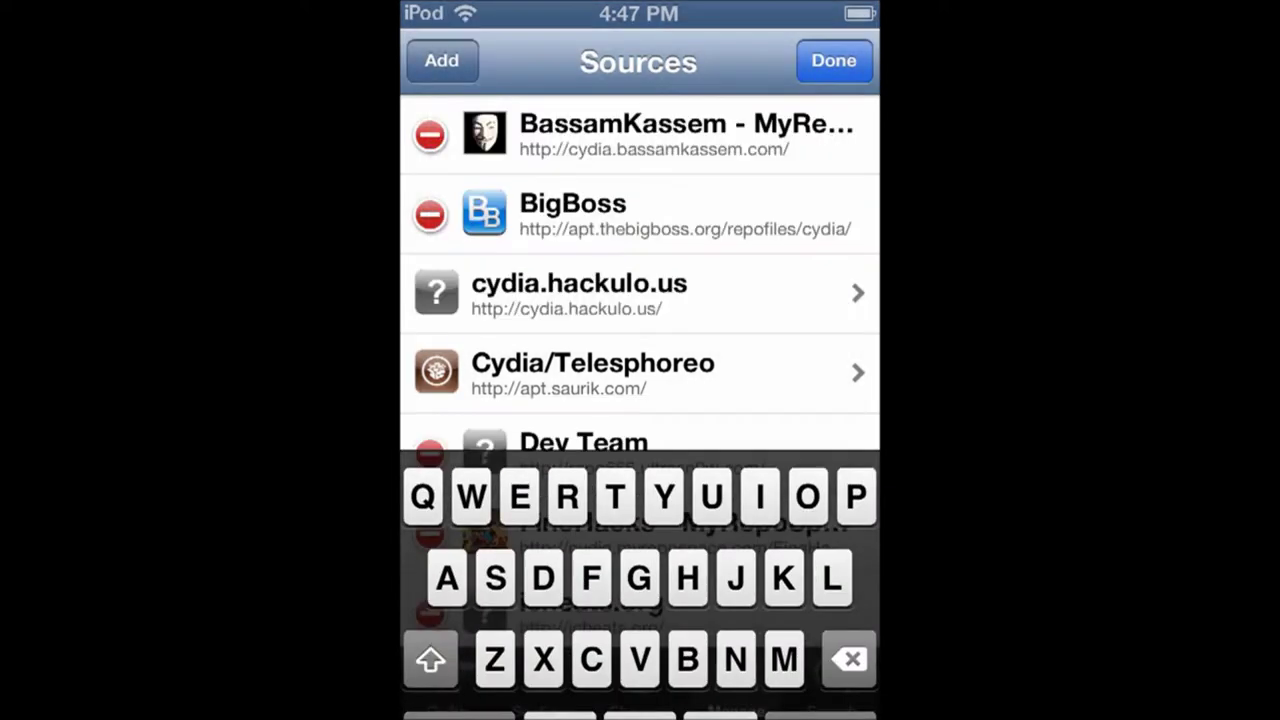
scroll(640, 400, down, 5)
scroll(640, 375, down, 3)
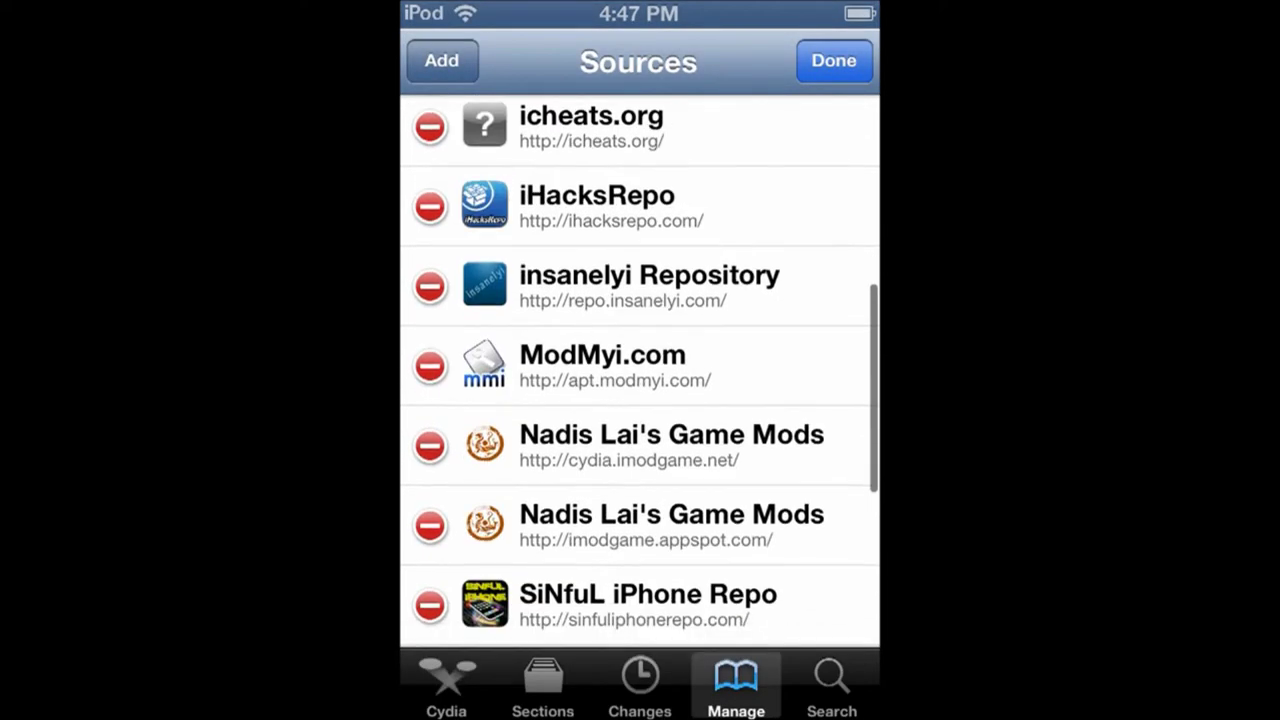
scroll(640, 375, down, 3)
scroll(640, 400, down, 2)
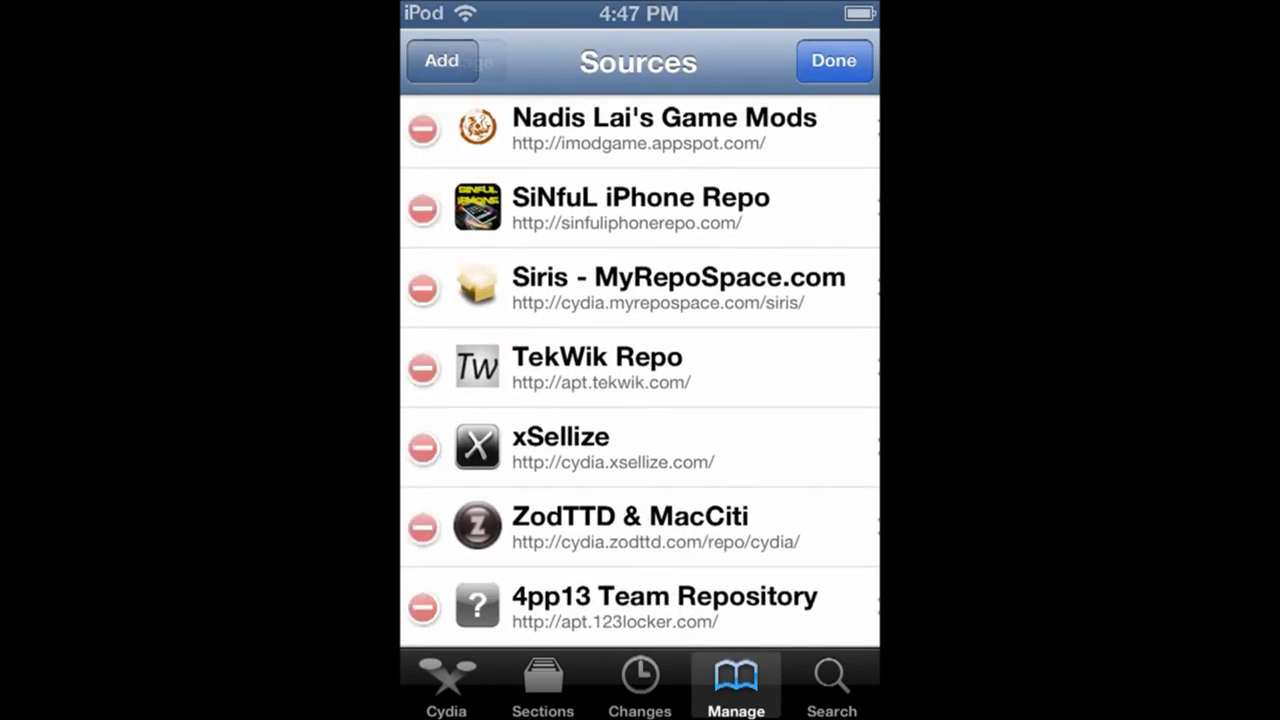
click(834, 60)
scroll(640, 447, down, 1)
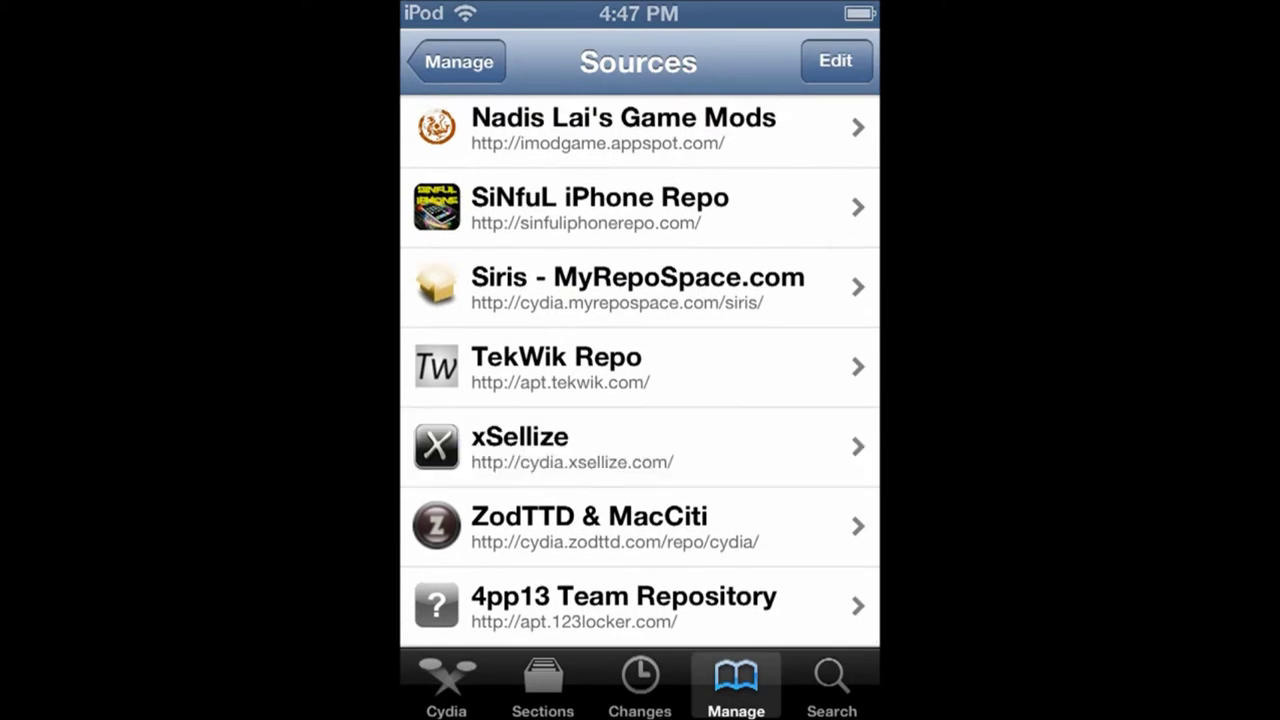
scroll(640, 400, up, 3)
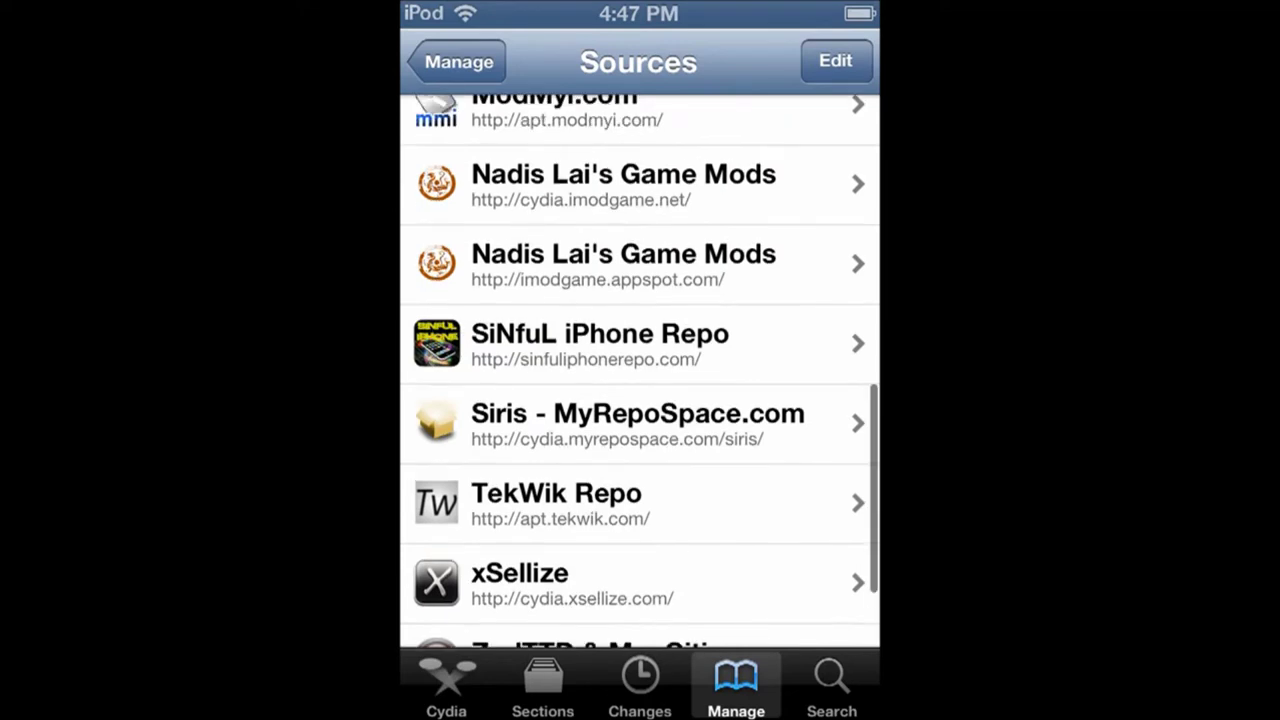
scroll(640, 400, up, 5)
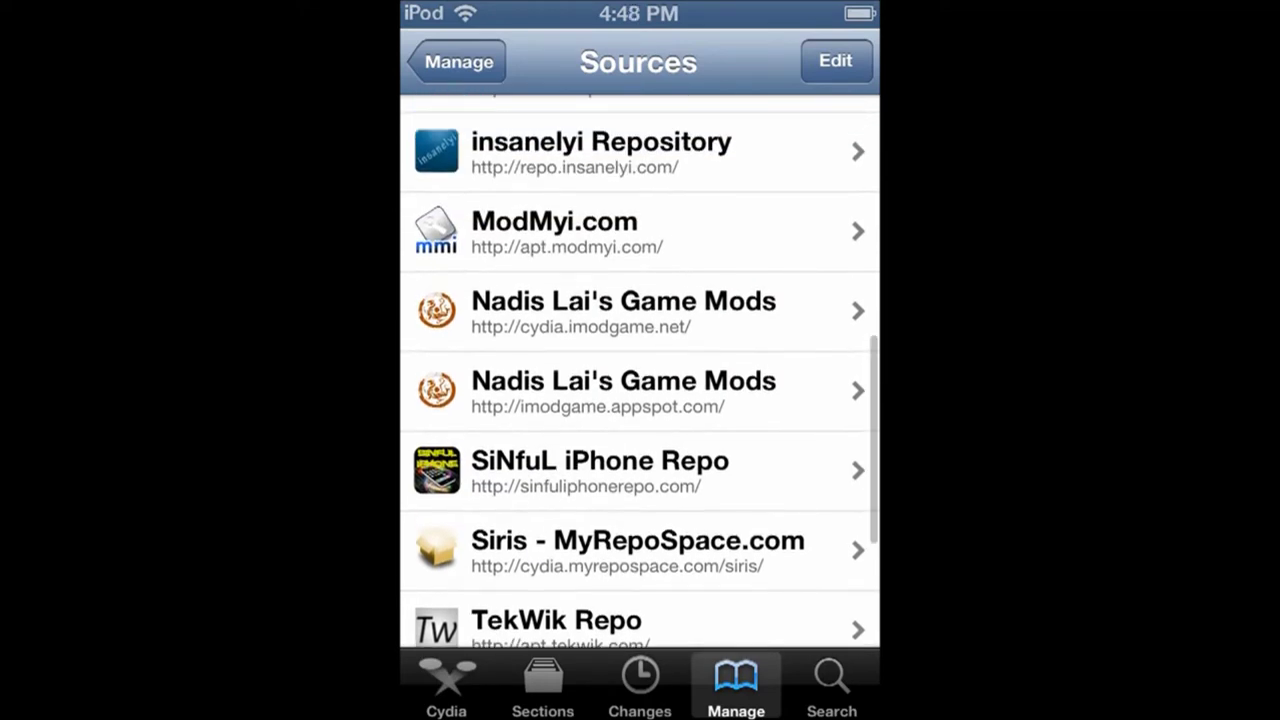
scroll(640, 400, up, 3)
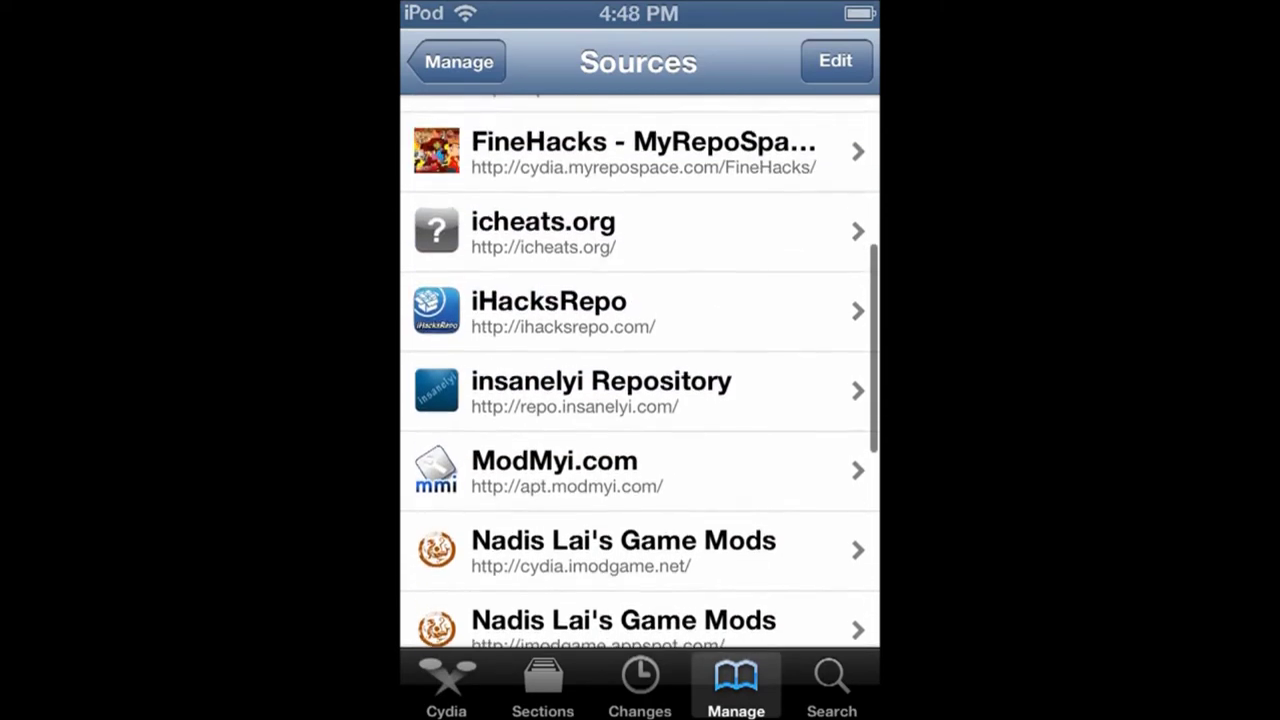
scroll(640, 400, up, 1)
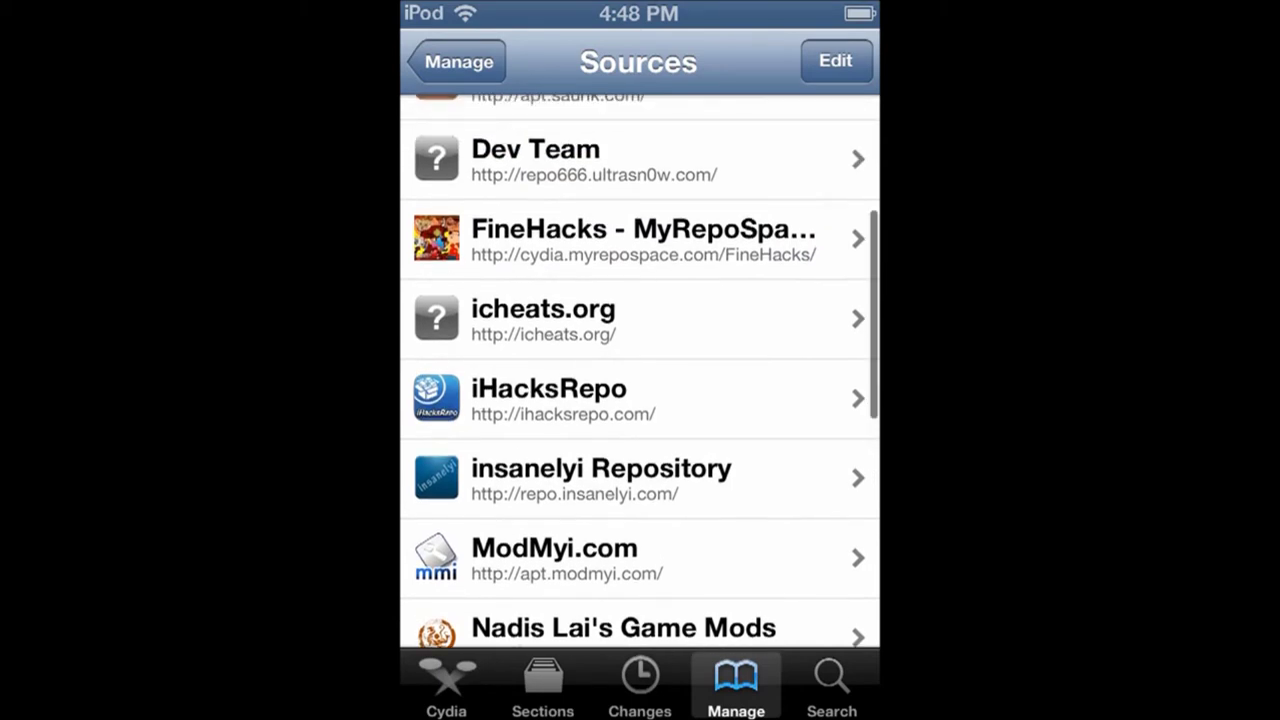
scroll(640, 400, up, 1)
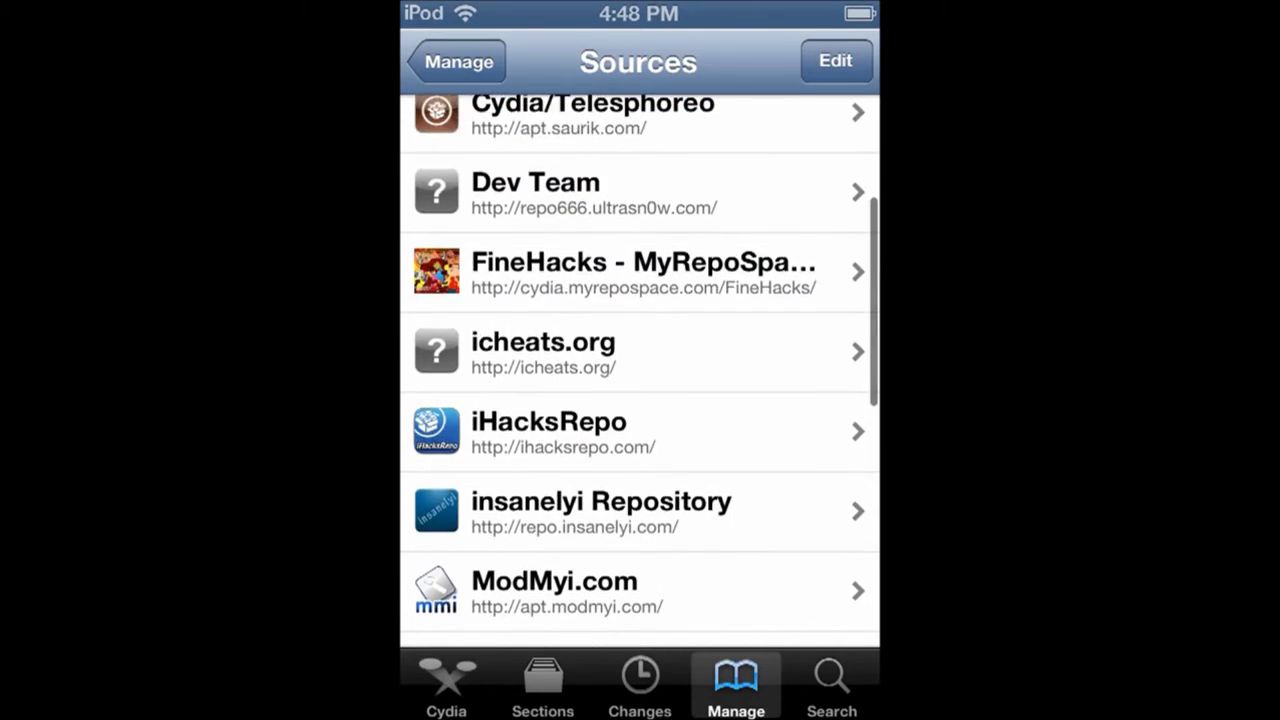
click(640, 431)
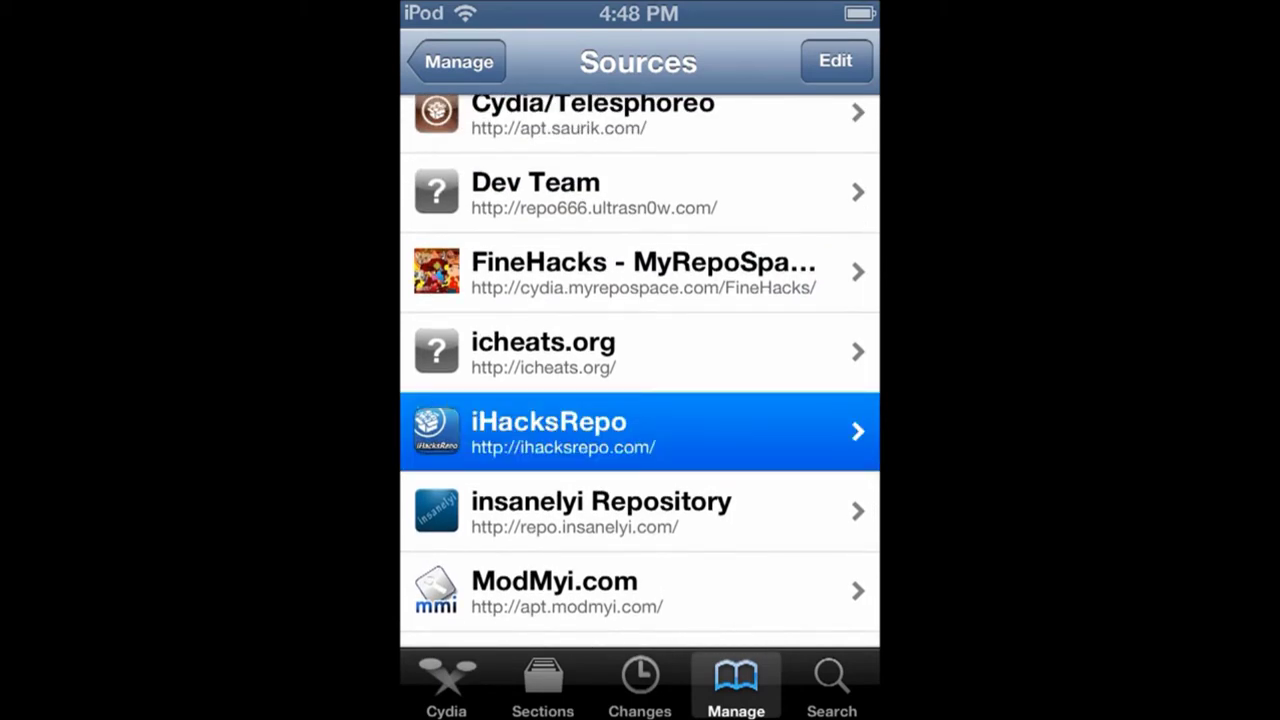
scroll(640, 400, down, 1)
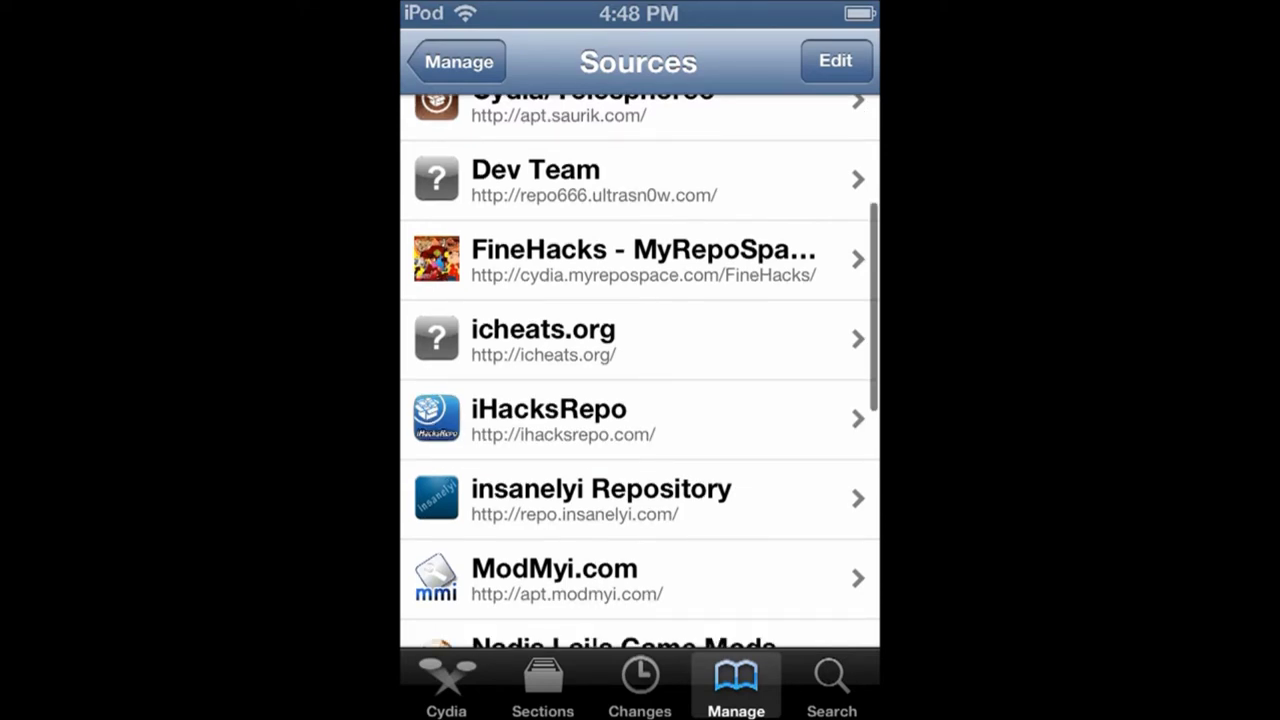
scroll(640, 370, down, 2)
scroll(640, 370, up, 2)
scroll(640, 370, down, 1)
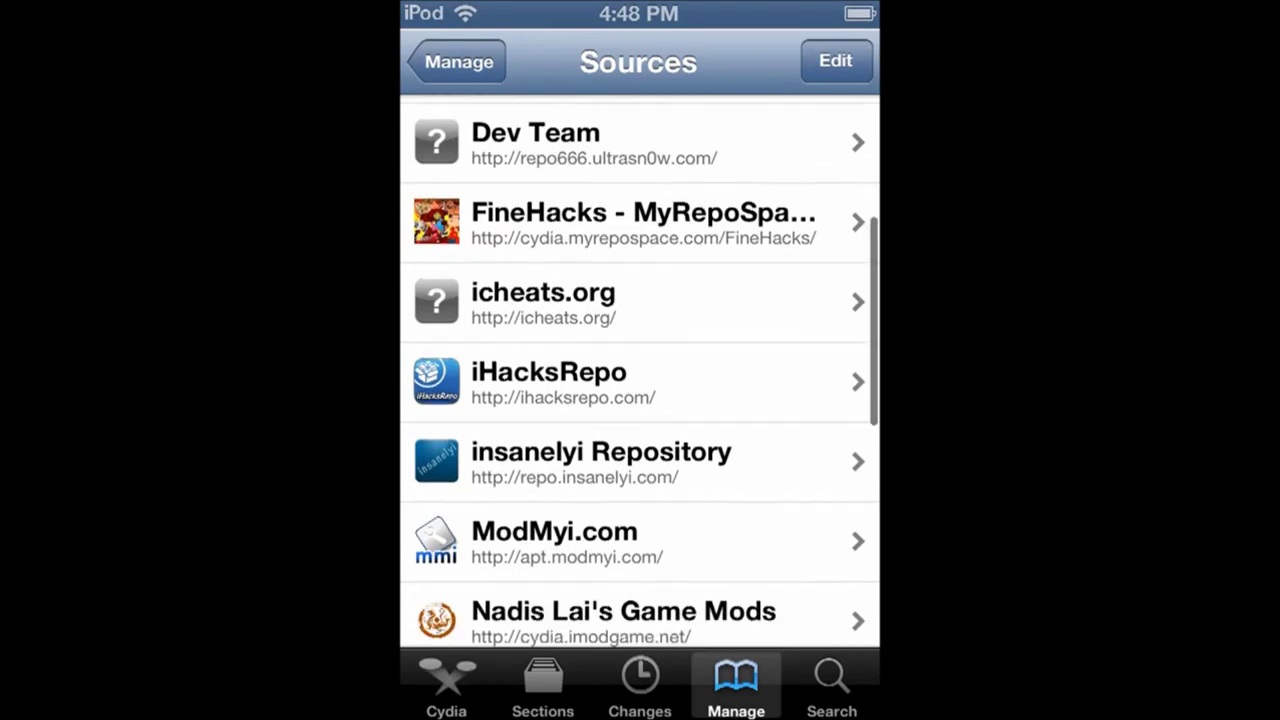
scroll(640, 400, down, 1)
scroll(640, 400, down, 3)
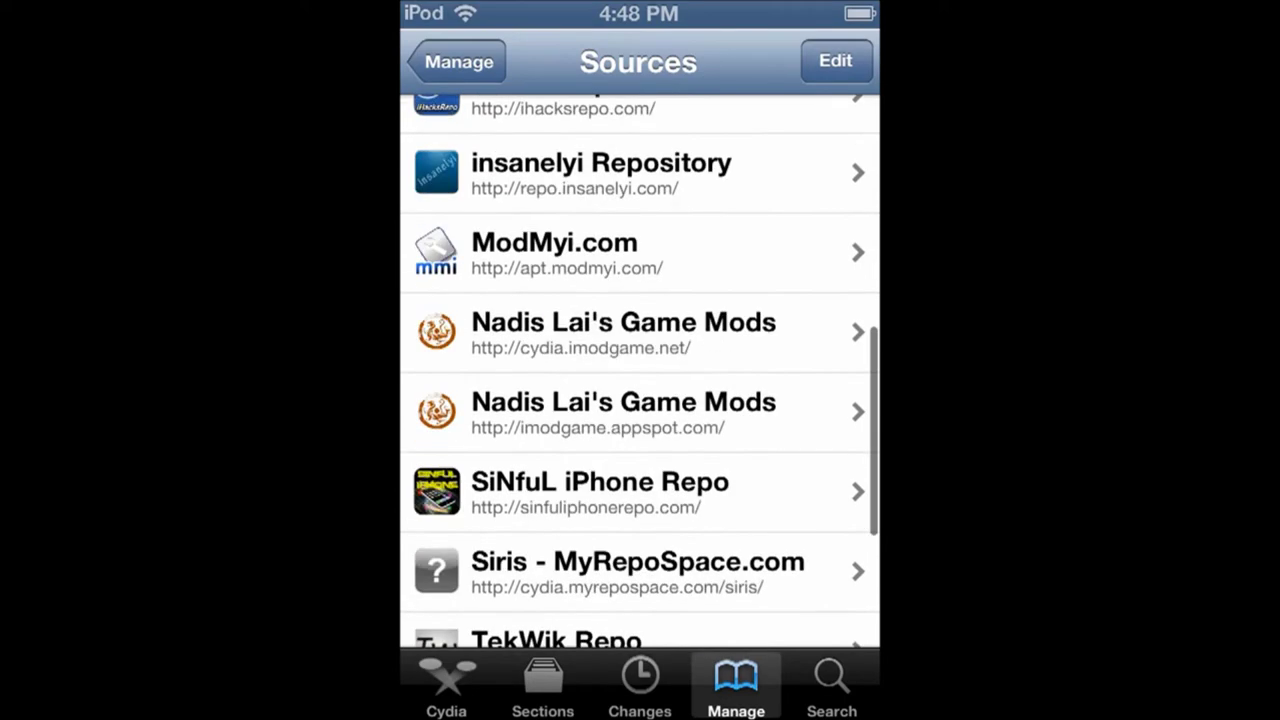
scroll(640, 400, down, 4)
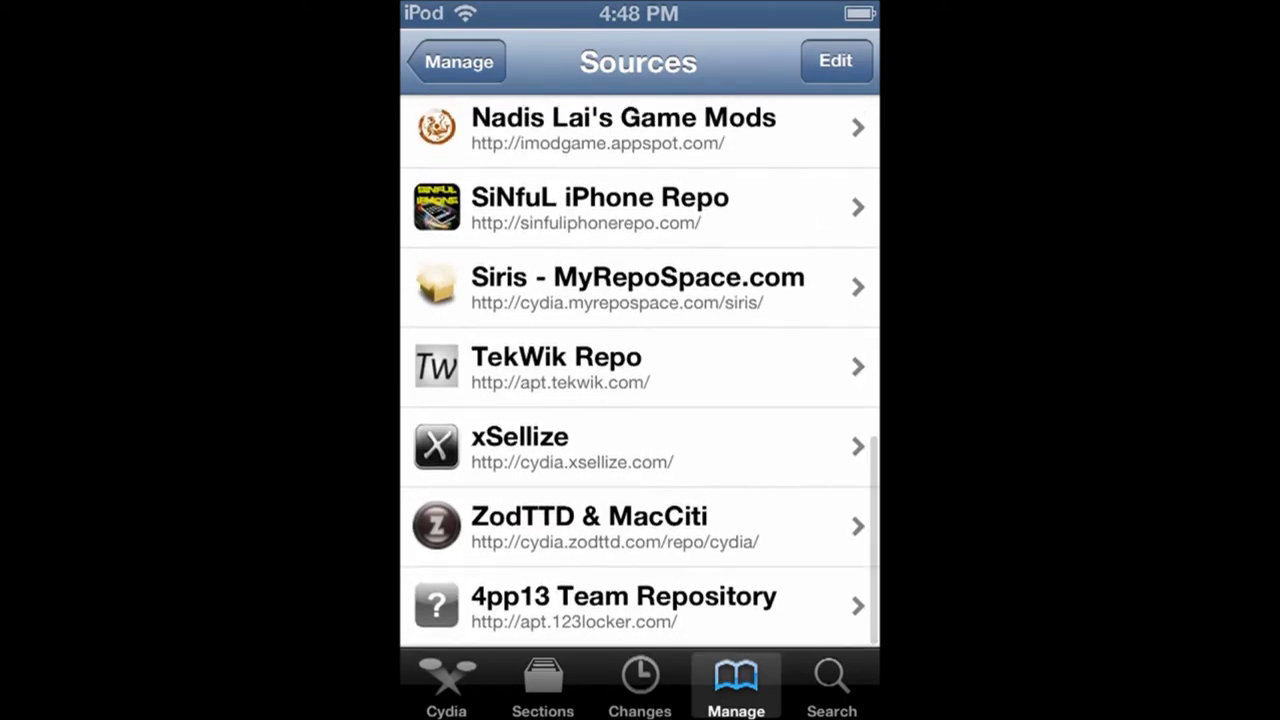
scroll(640, 400, up, 3)
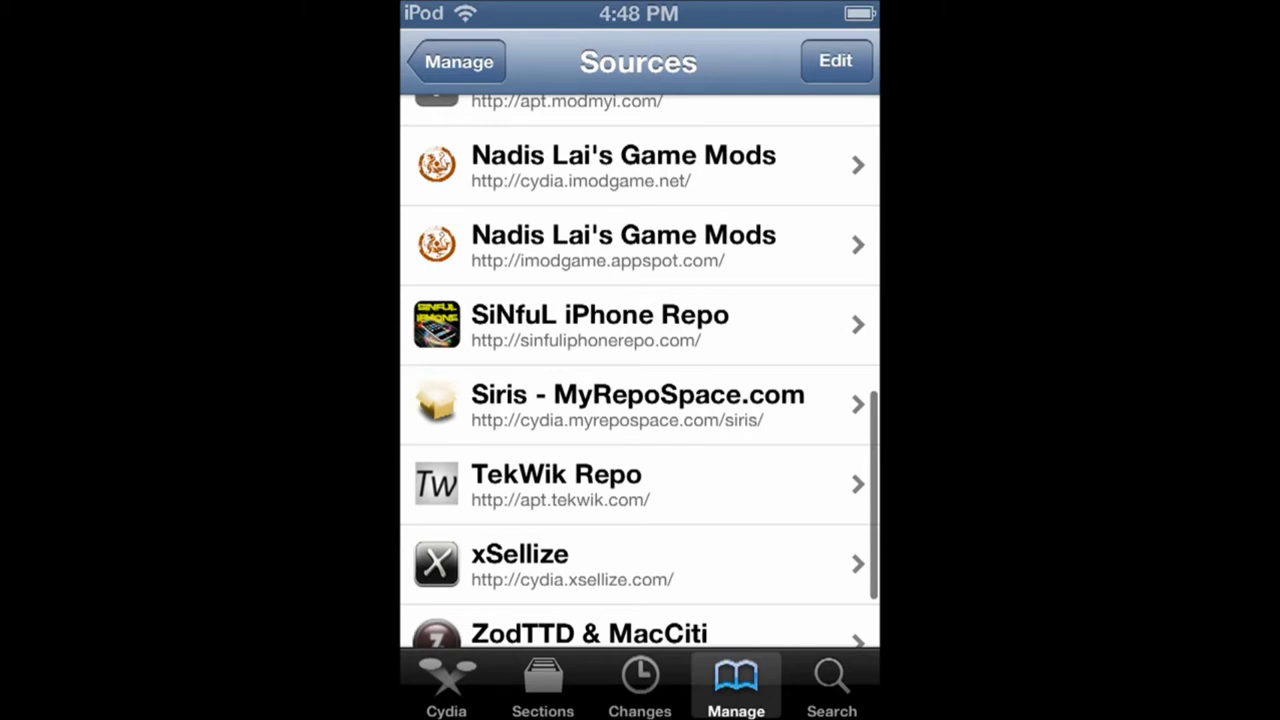
scroll(640, 370, up, 1)
scroll(640, 370, up, 5)
scroll(640, 370, down, 4)
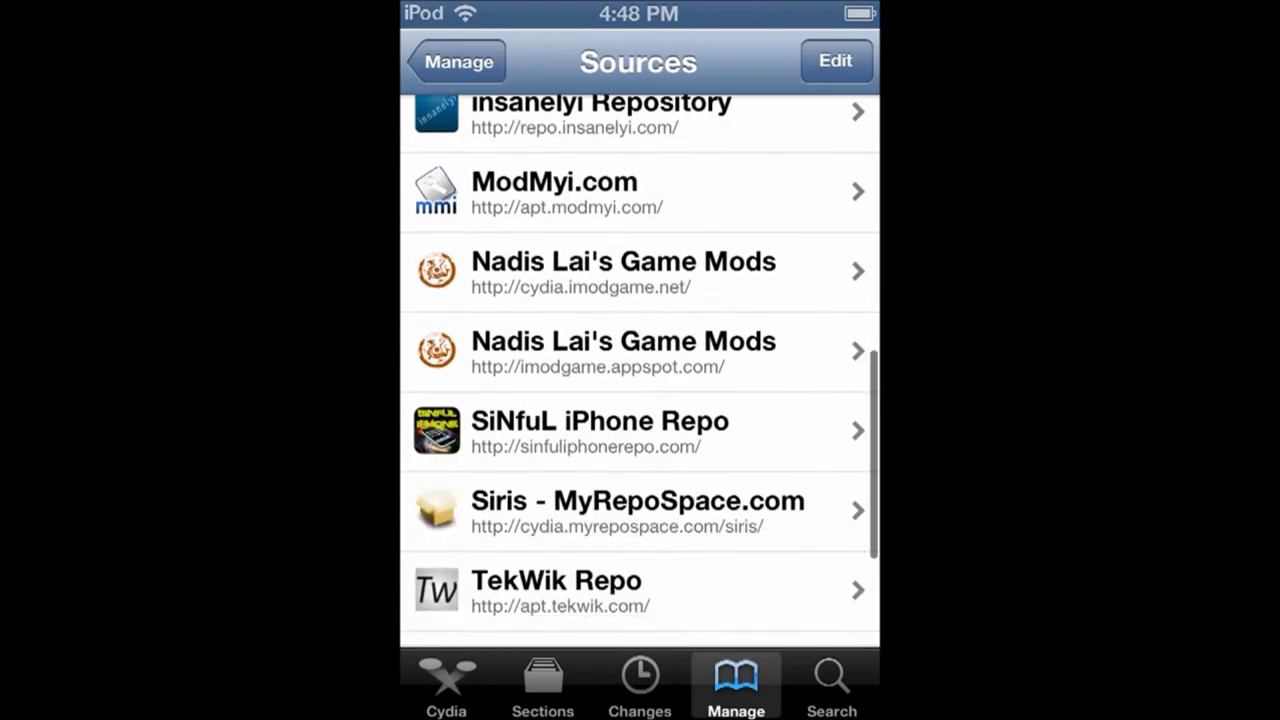
scroll(640, 370, down, 3)
click(640, 496)
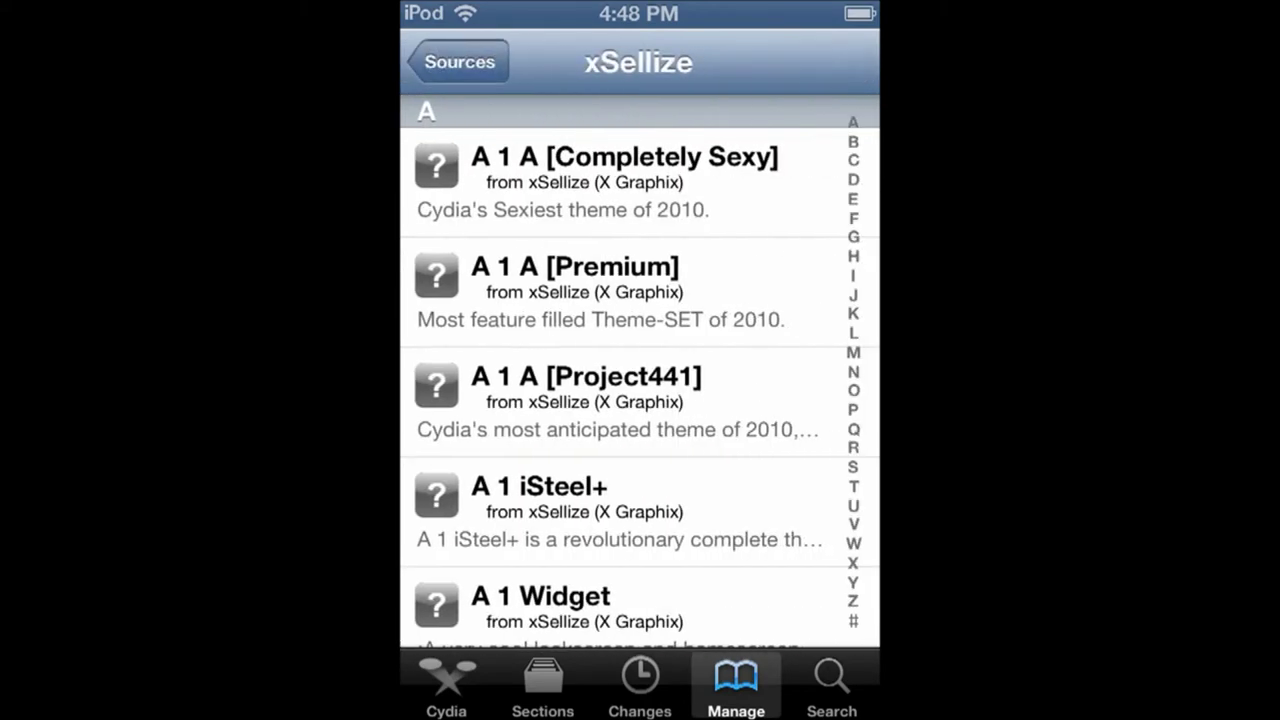
Scroll xSellize's package list and jump through the A–Z index to the G entries.
scroll(640, 380, down, 1)
scroll(640, 380, down, 2)
scroll(640, 380, down, 2)
scroll(640, 380, down, 4)
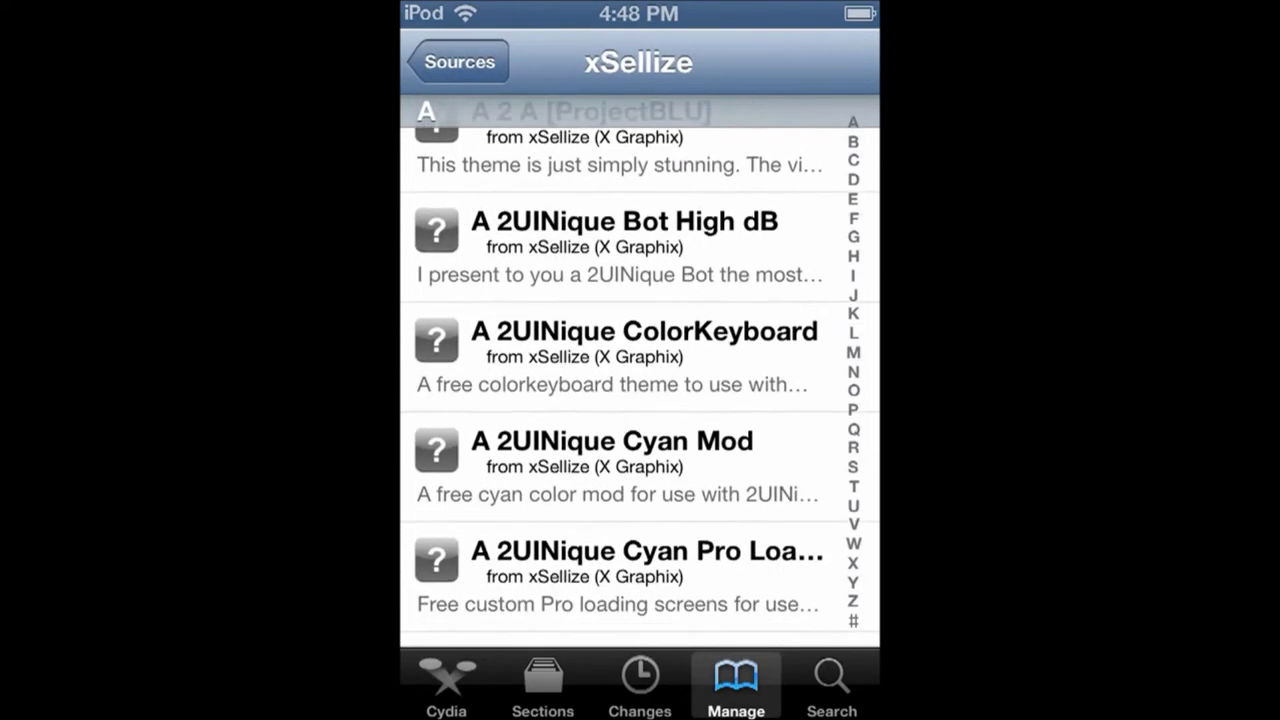
scroll(640, 380, down, 1)
click(853, 141)
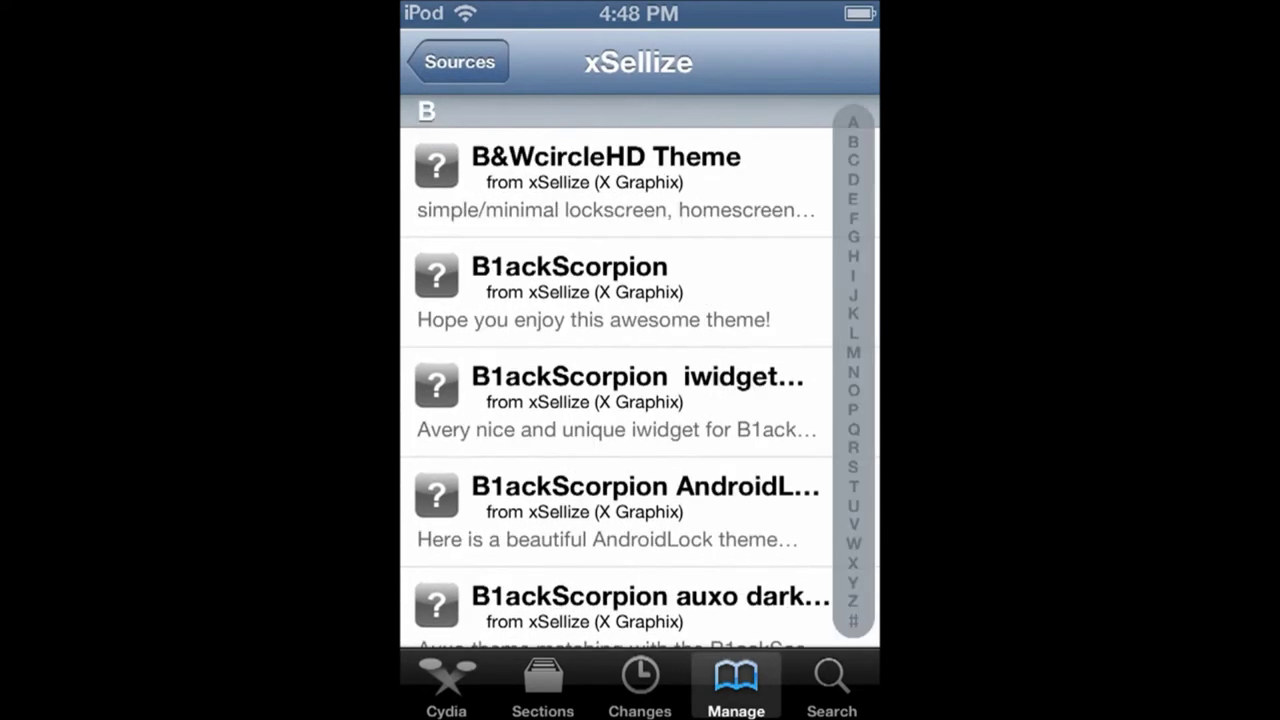
mouse_move(853, 141)
mouse_down()
mouse_move(853, 275)
mouse_move(853, 236)
mouse_up()
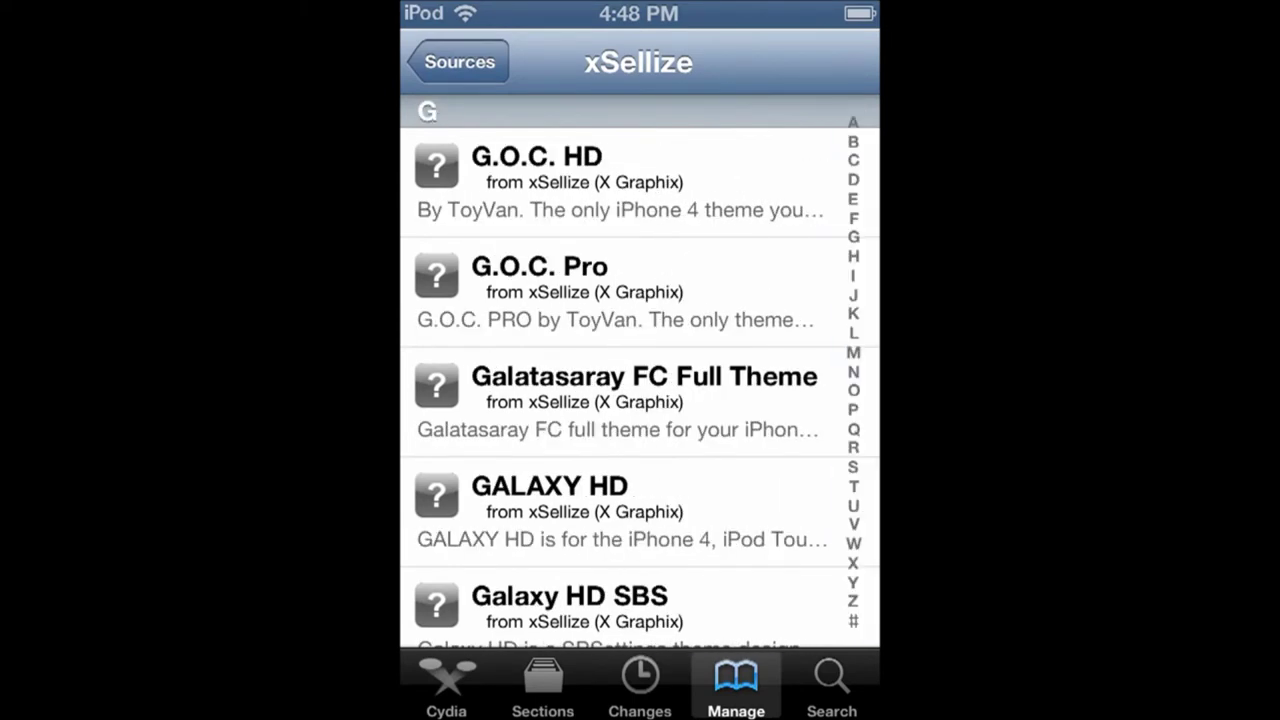
Scroll the G packages past GBA ROMs Pack to the installed GBA.emu.
scroll(640, 390, down, 2)
scroll(640, 390, down, 3)
scroll(640, 390, down, 5)
scroll(640, 390, up, 1)
scroll(640, 390, down, 4)
scroll(640, 390, down, 2)
scroll(640, 390, down, 2)
click(831, 685)
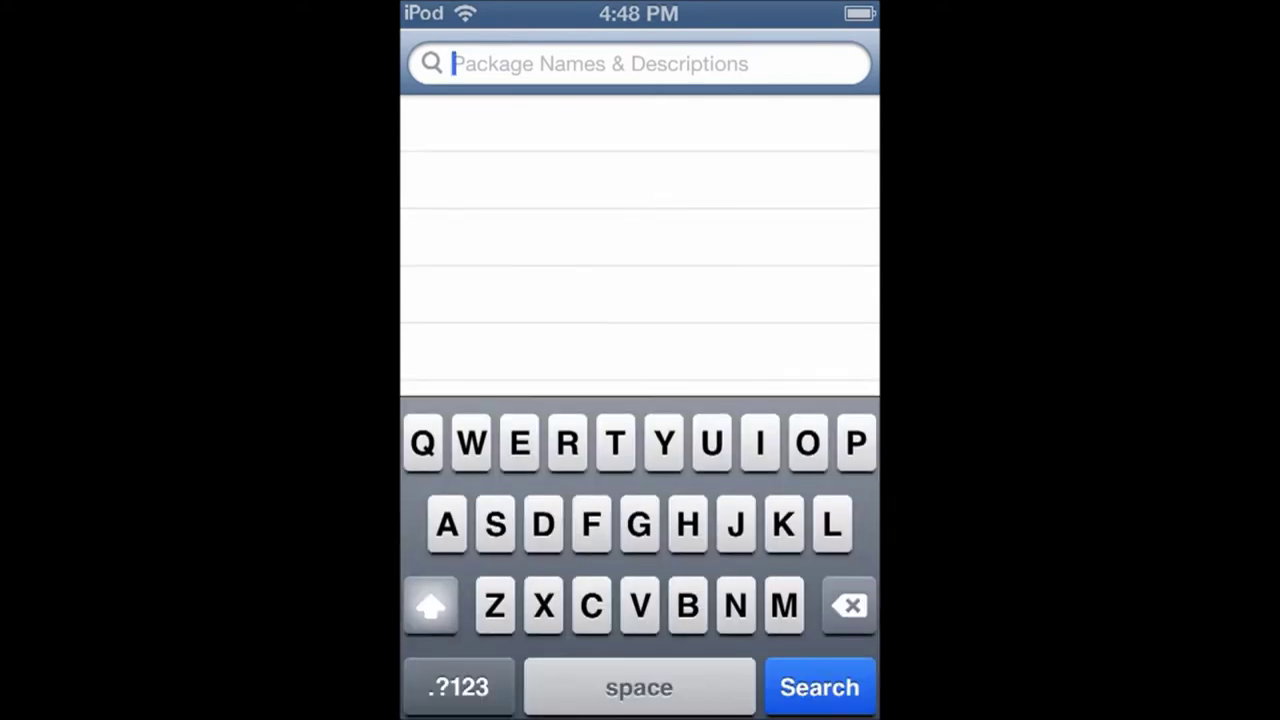
Search Cydia for 'Gba.' and open the installed GBA.emu 1.5.8 package by xSellize.
text(Gba)
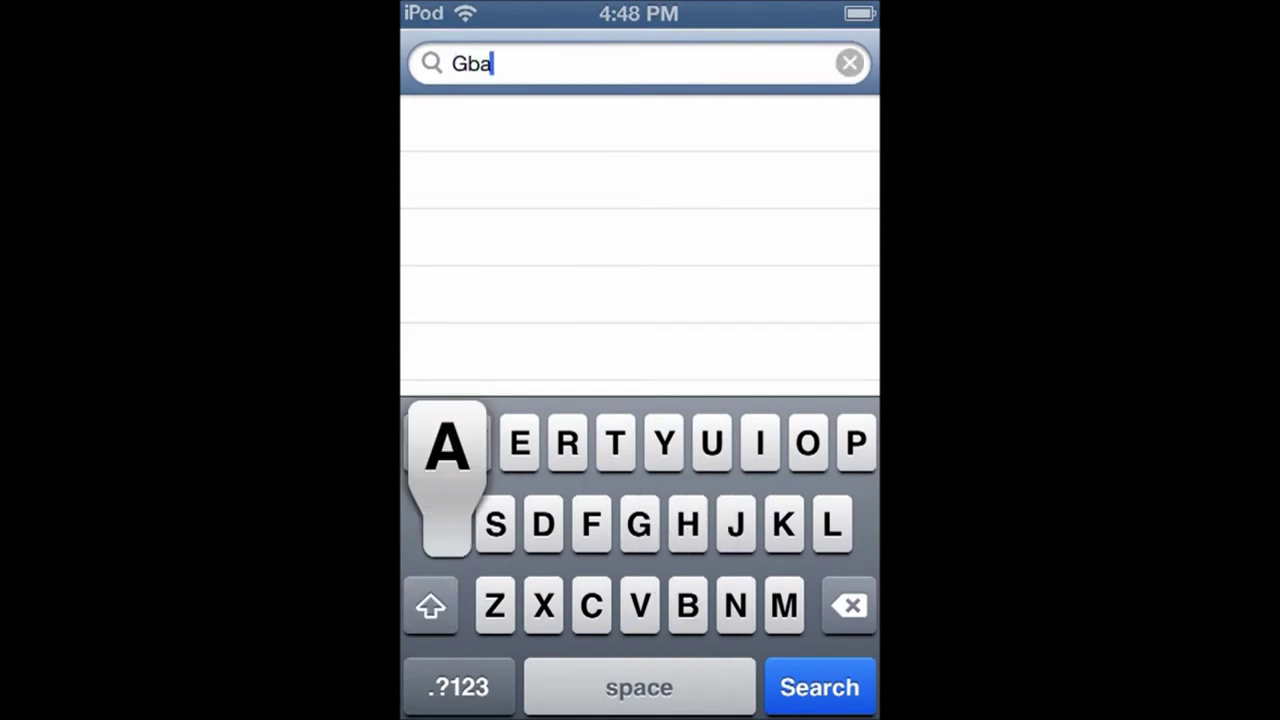
click(459, 687)
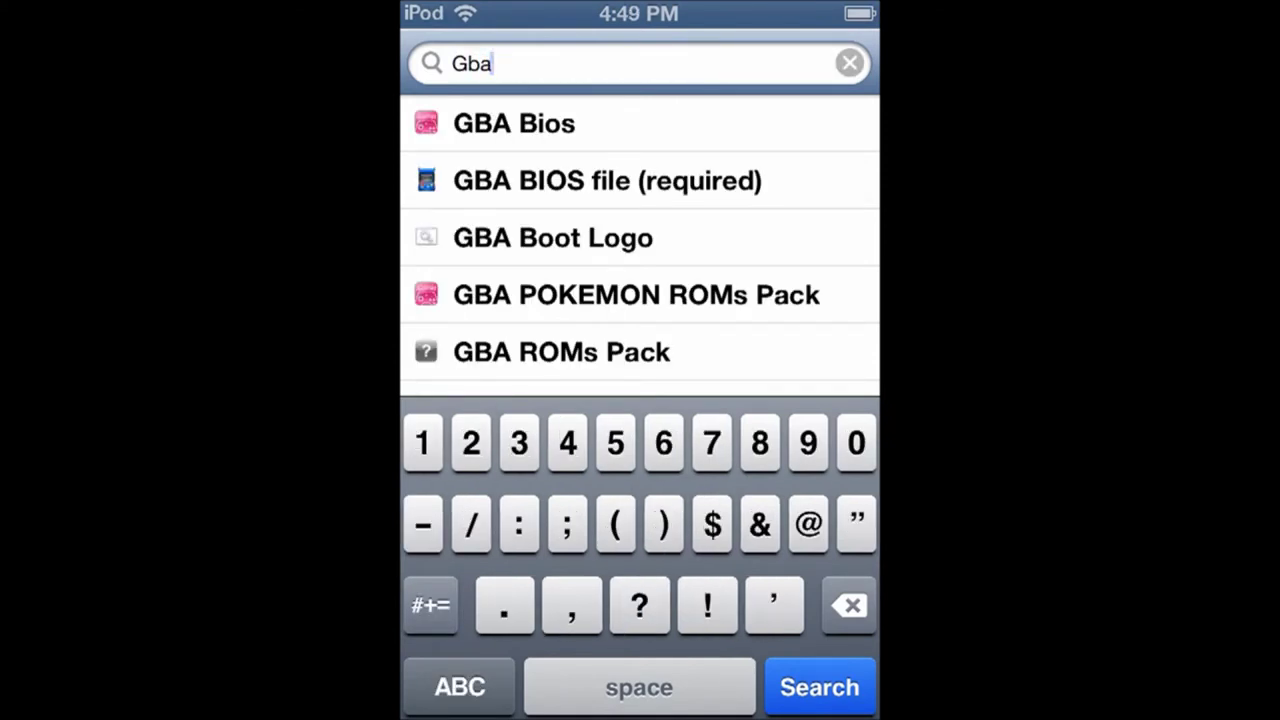
text(.)
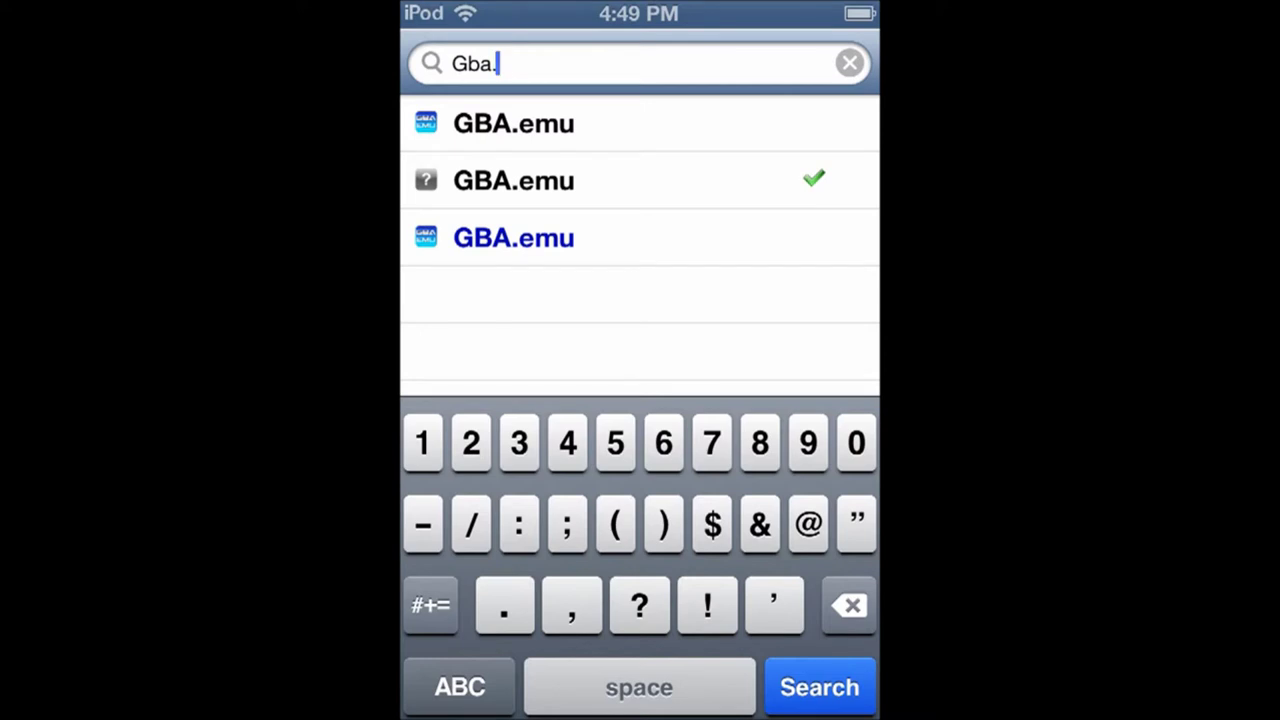
click(513, 123)
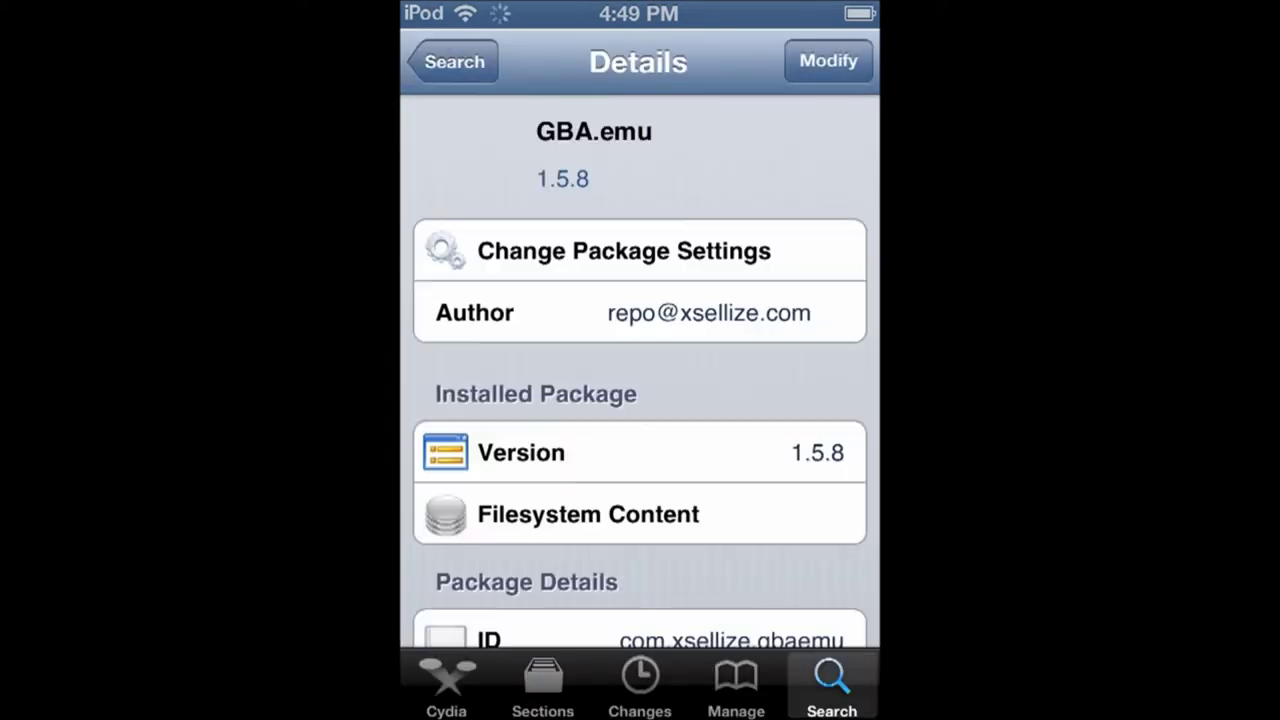
Dismiss the GBA.emu reinstall/remove prompt and clear the 'Gba.' search query.
click(828, 61)
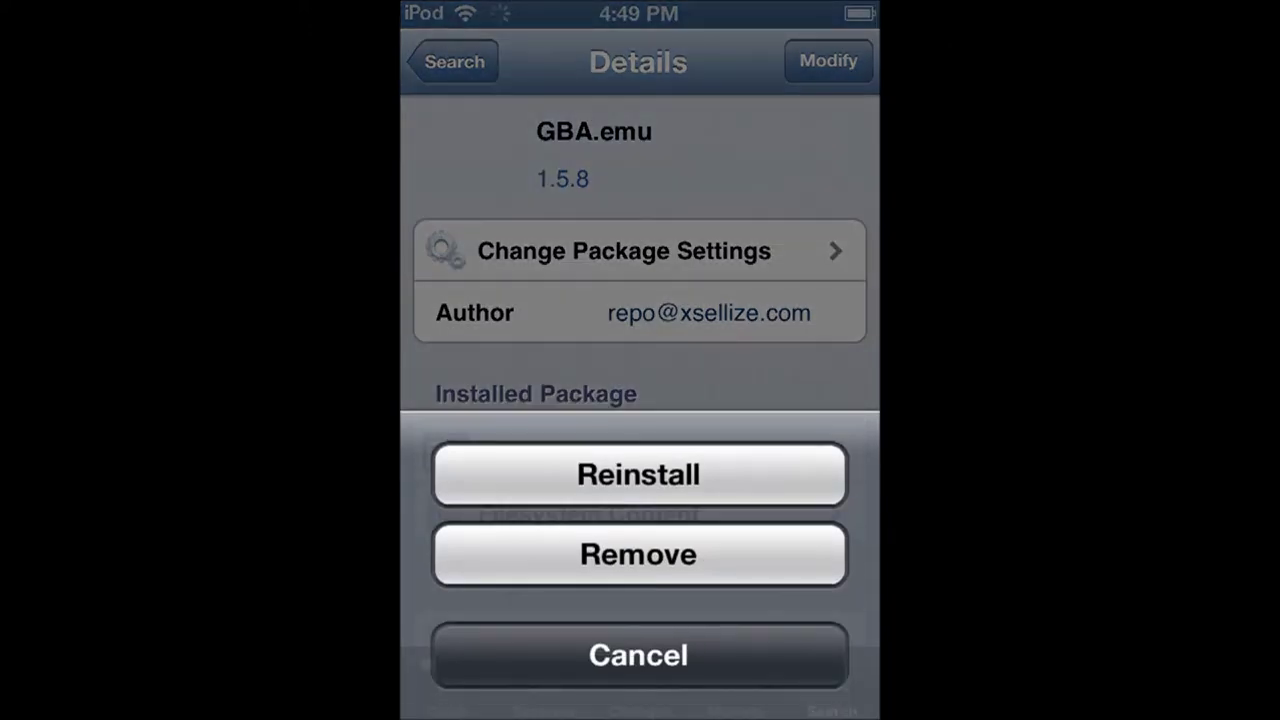
click(638, 655)
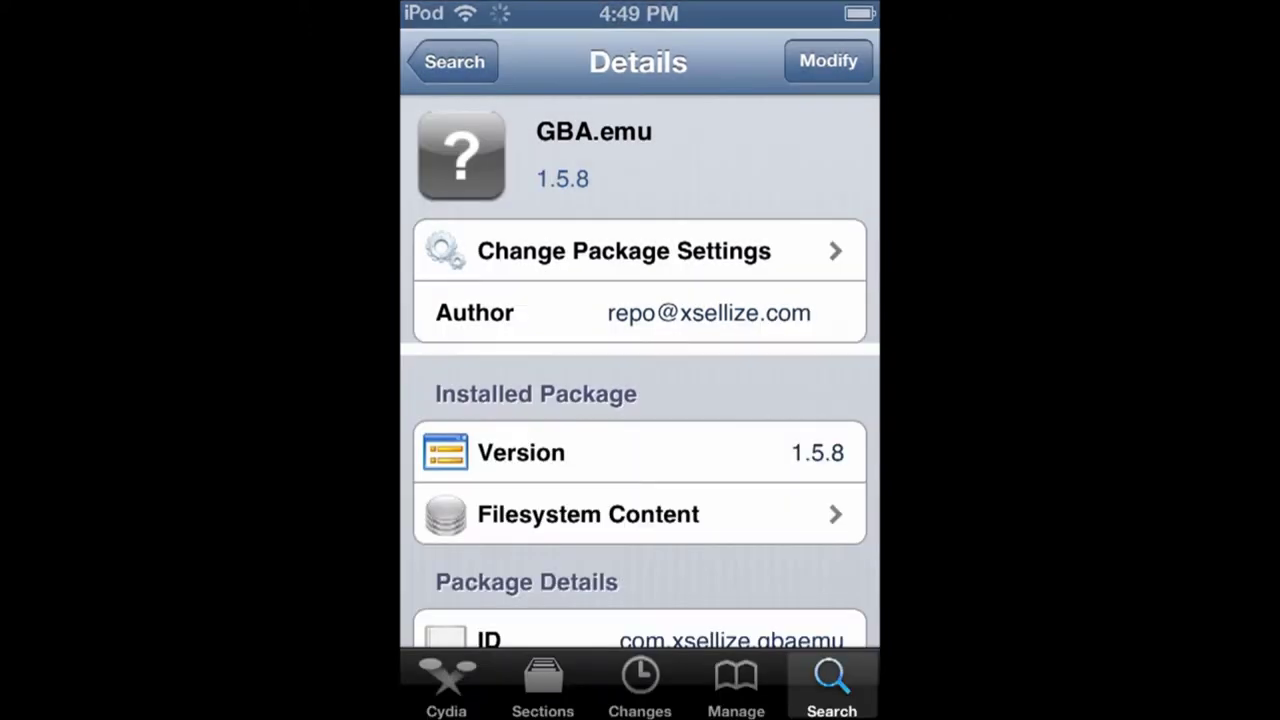
click(454, 61)
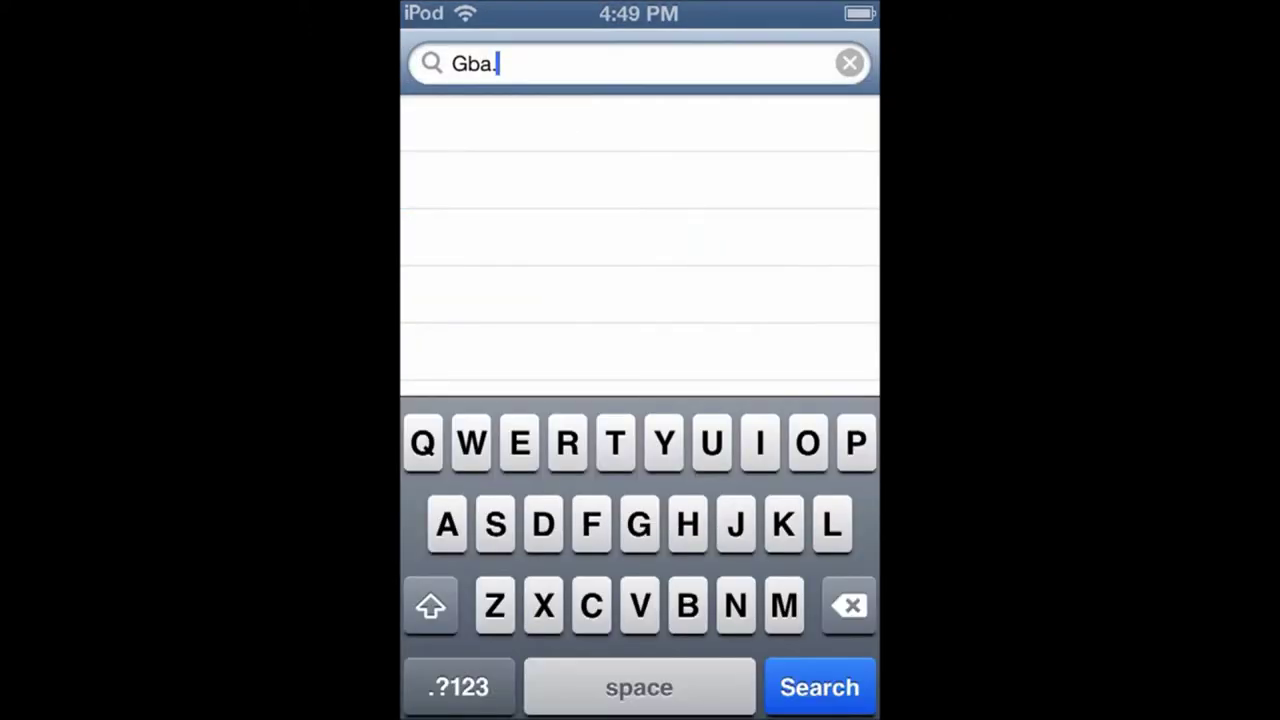
click(497, 63)
click(850, 63)
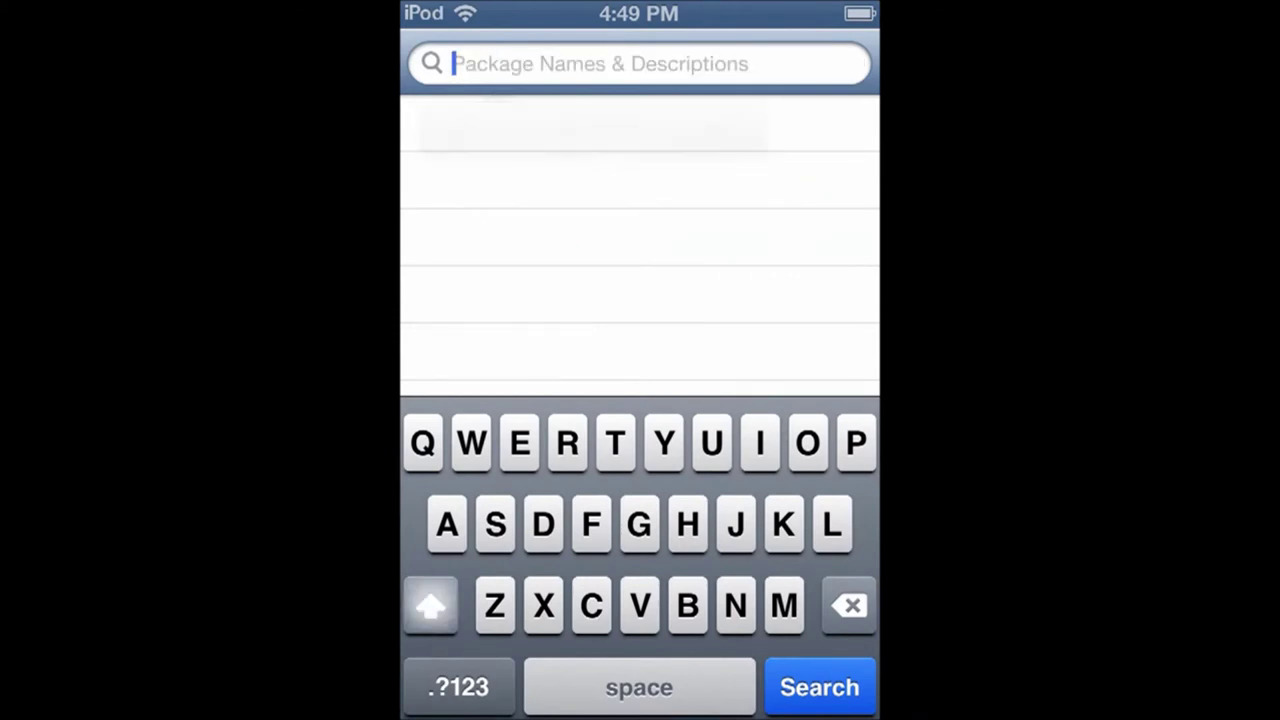
Revisit xSellize's package list showing GBA.emu installed, then return to Sources.
click(819, 687)
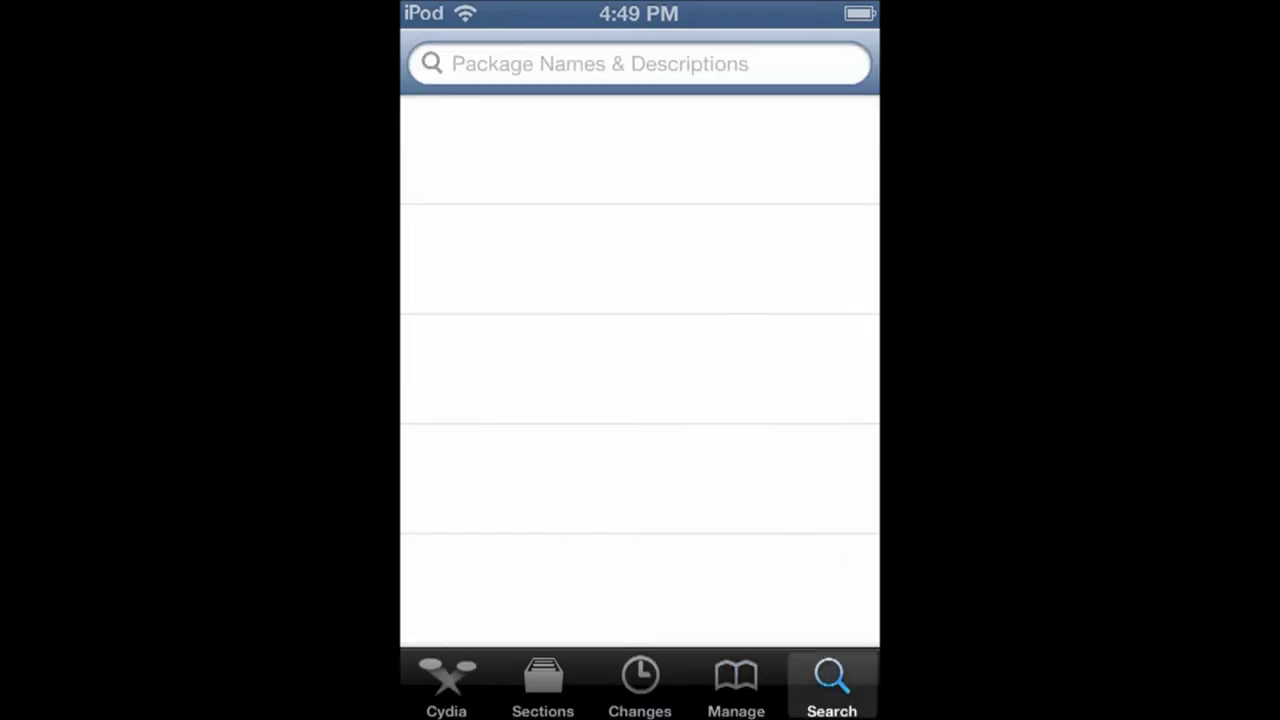
click(736, 685)
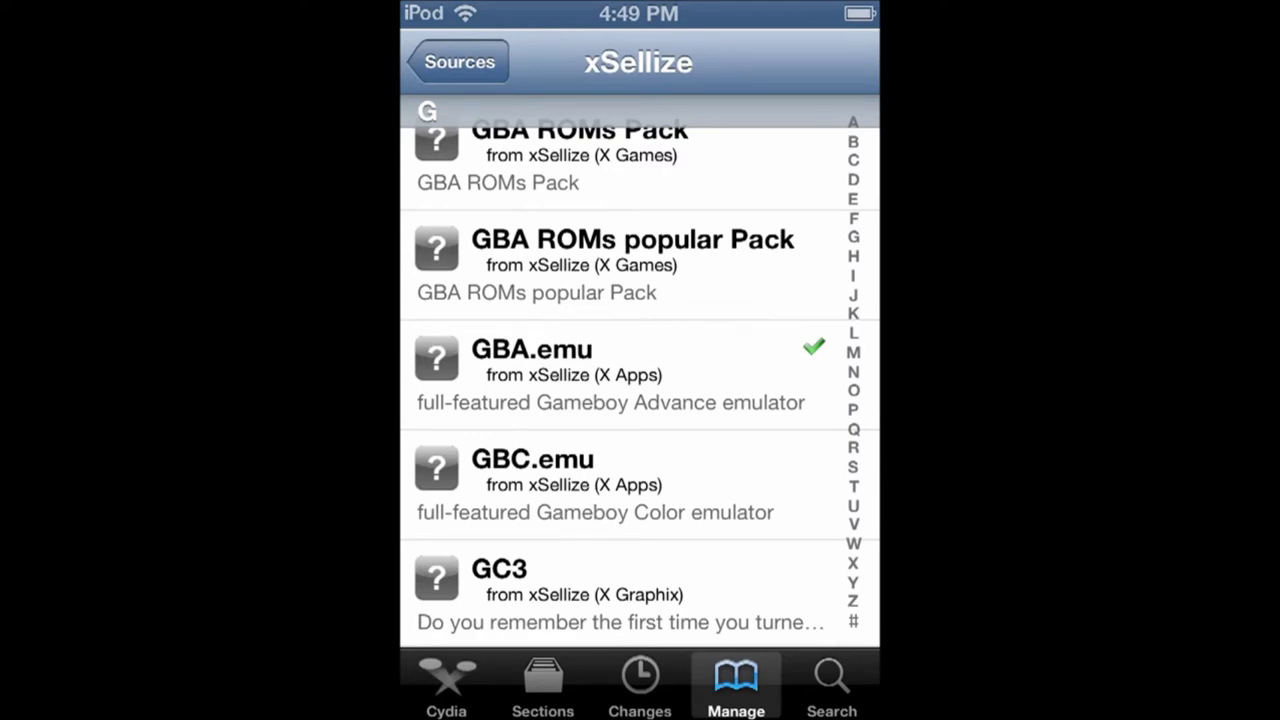
scroll(640, 373, down, 2)
scroll(640, 373, up, 8)
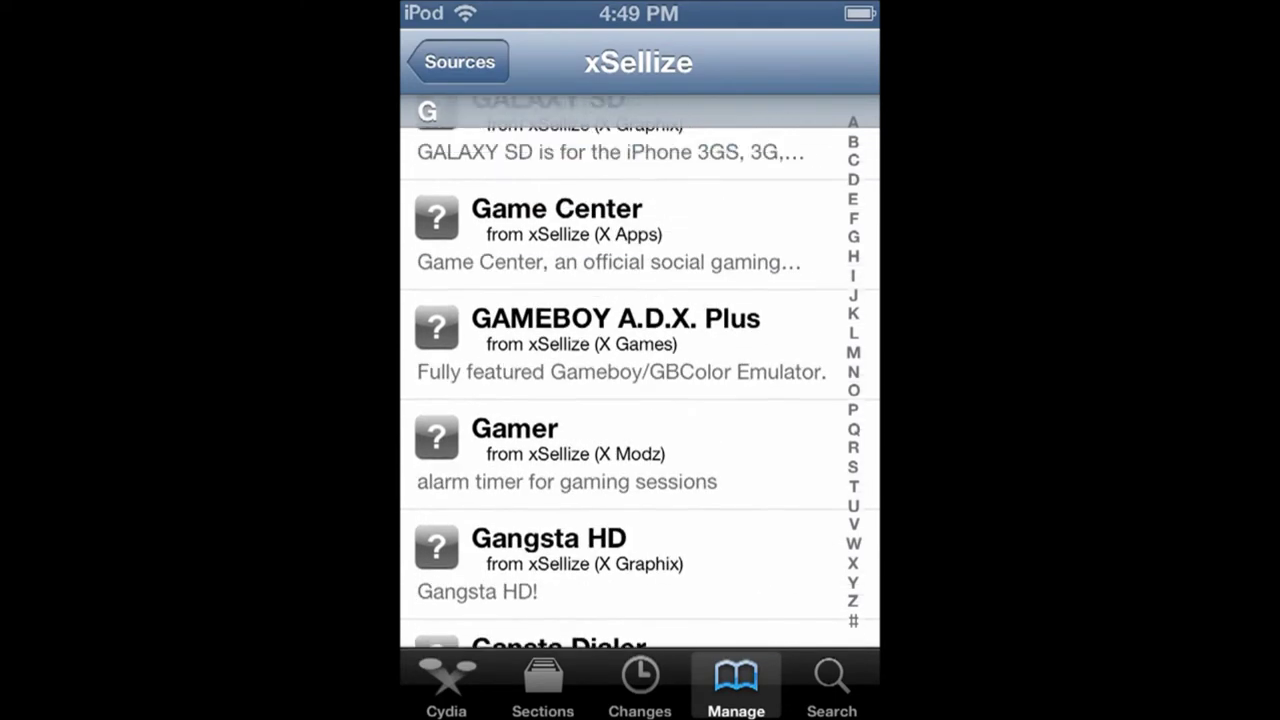
scroll(640, 373, down, 5)
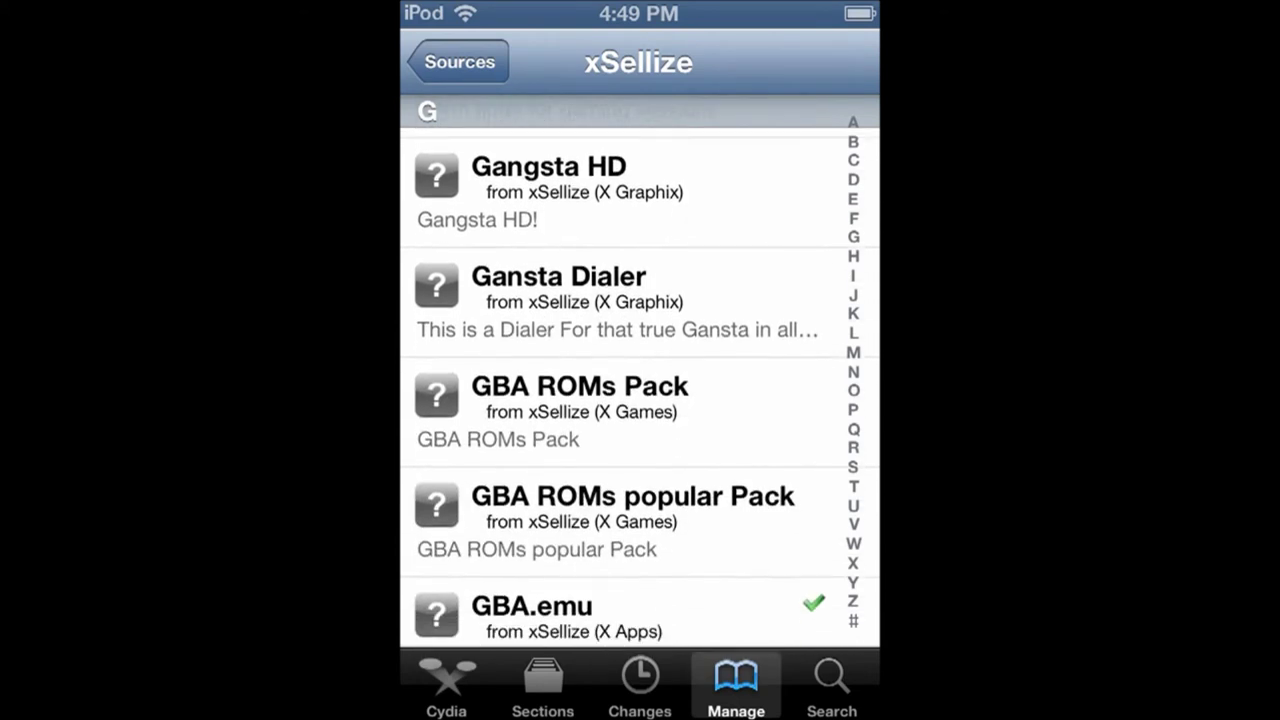
click(640, 685)
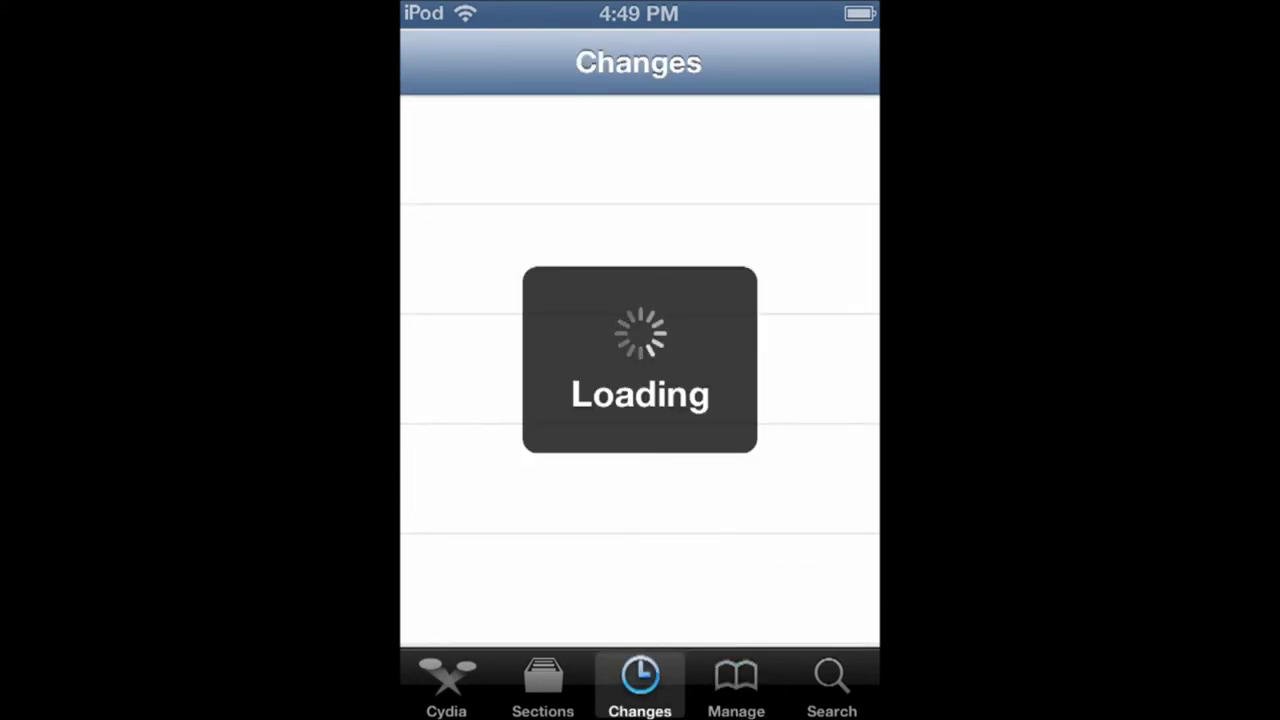
click(736, 685)
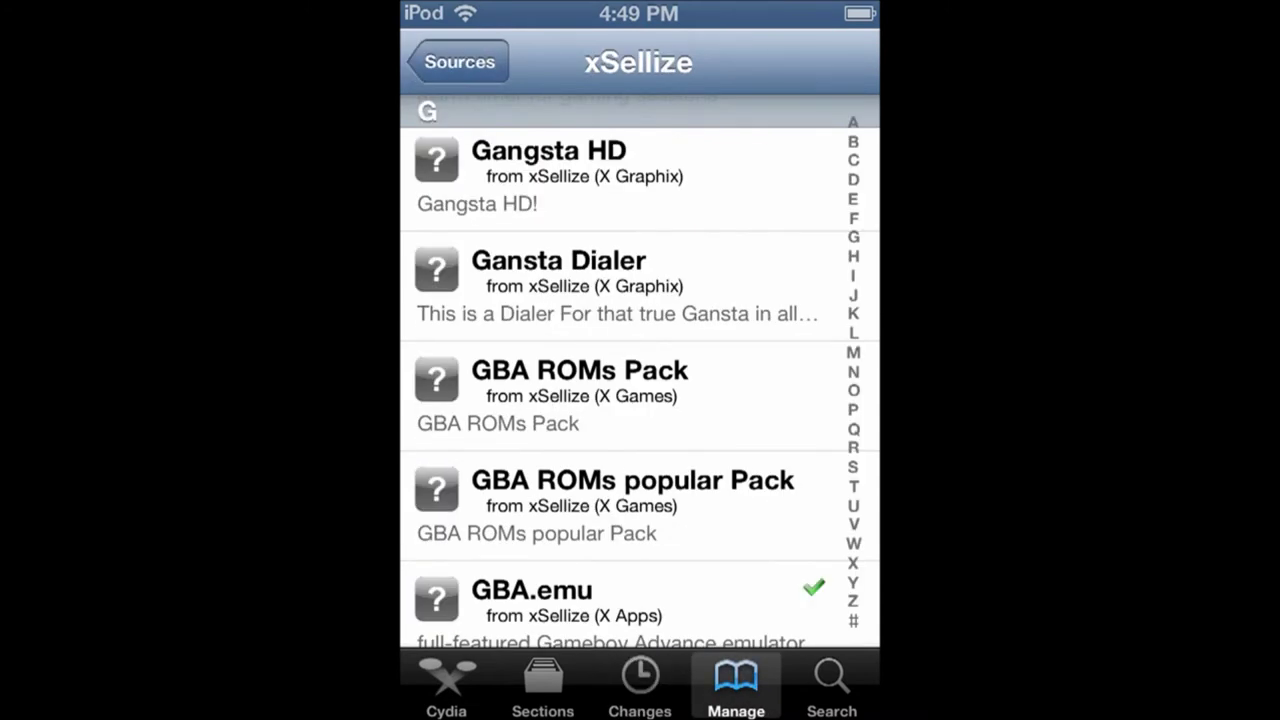
scroll(640, 380, down, 2)
scroll(640, 380, down, 2)
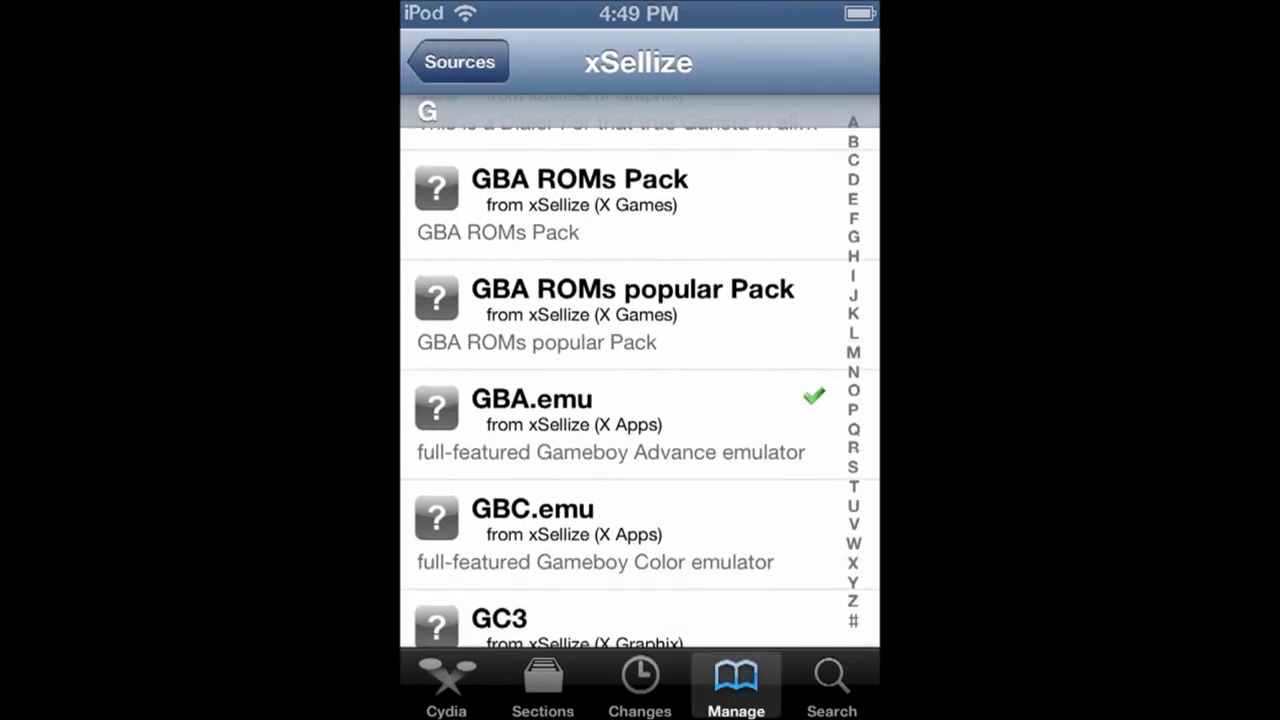
click(459, 61)
Open the iHacksRepo (IHR) source's package list from Sources.
scroll(640, 380, down, 2)
scroll(640, 380, up, 1)
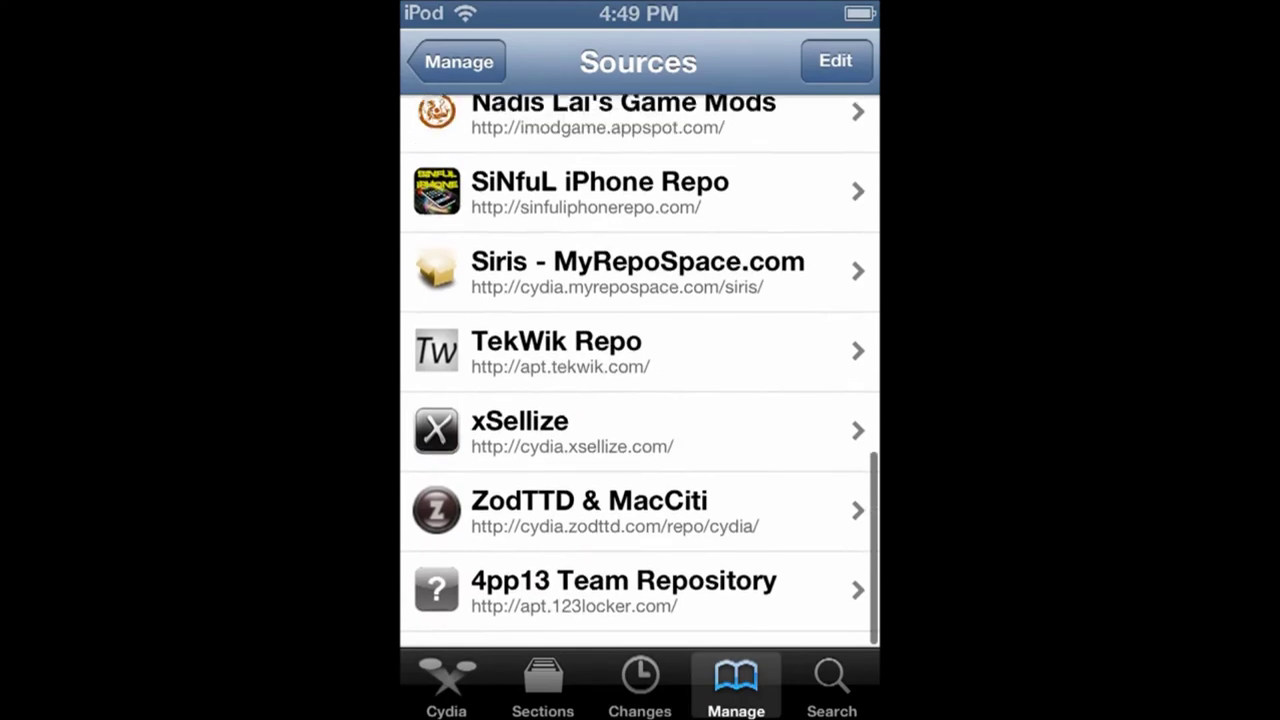
scroll(640, 380, up, 1)
scroll(640, 380, up, 2)
scroll(640, 380, up, 3)
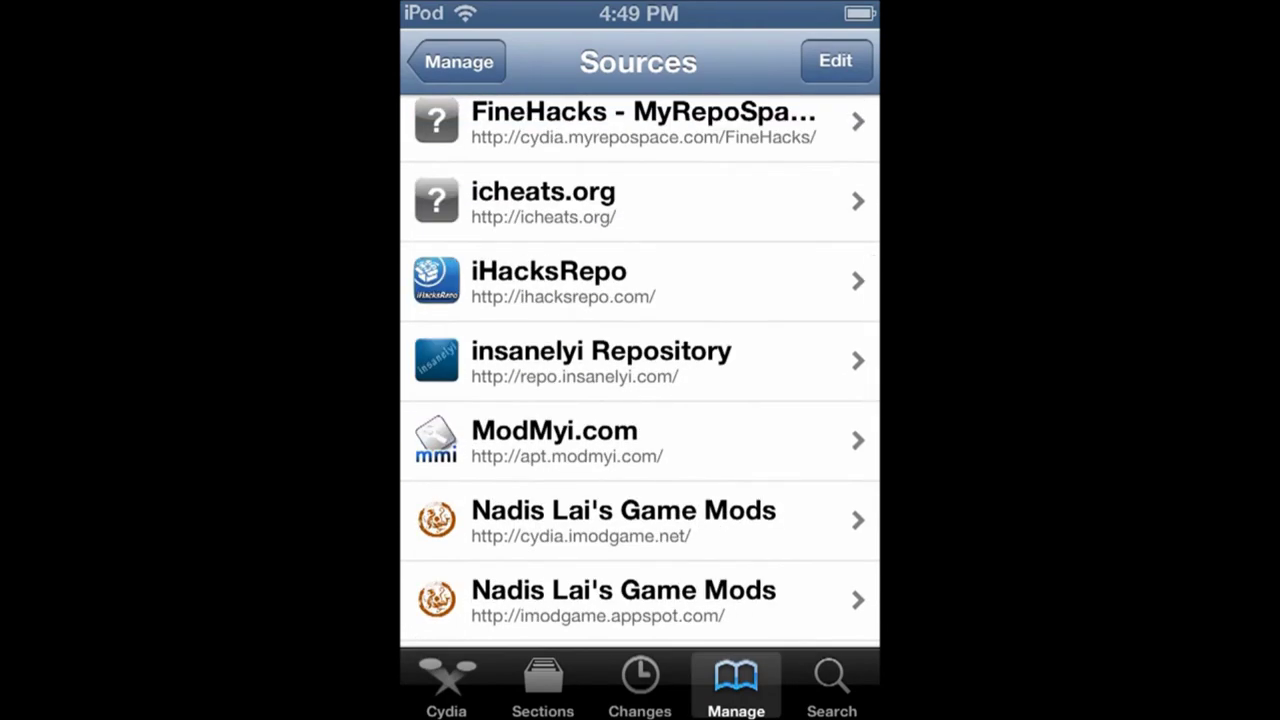
click(560, 275)
scroll(640, 380, down, 1)
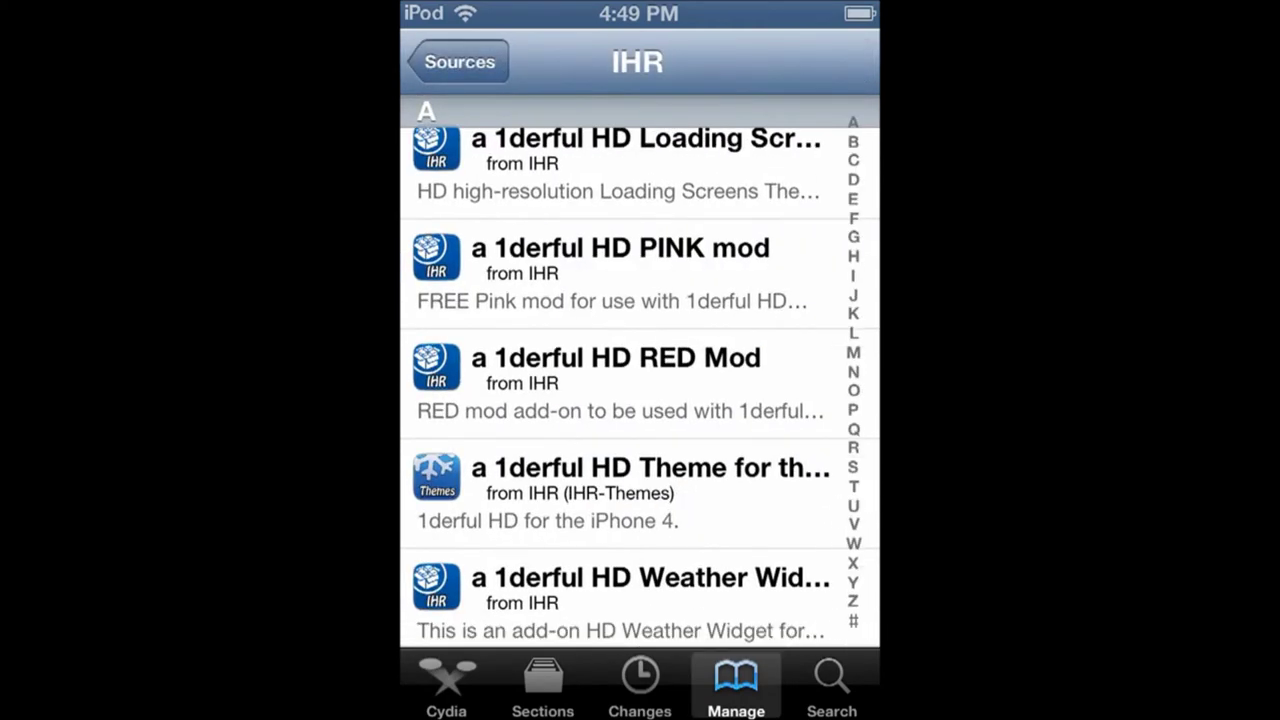
scroll(640, 380, down, 5)
scroll(640, 380, down, 4)
scroll(640, 380, down, 4)
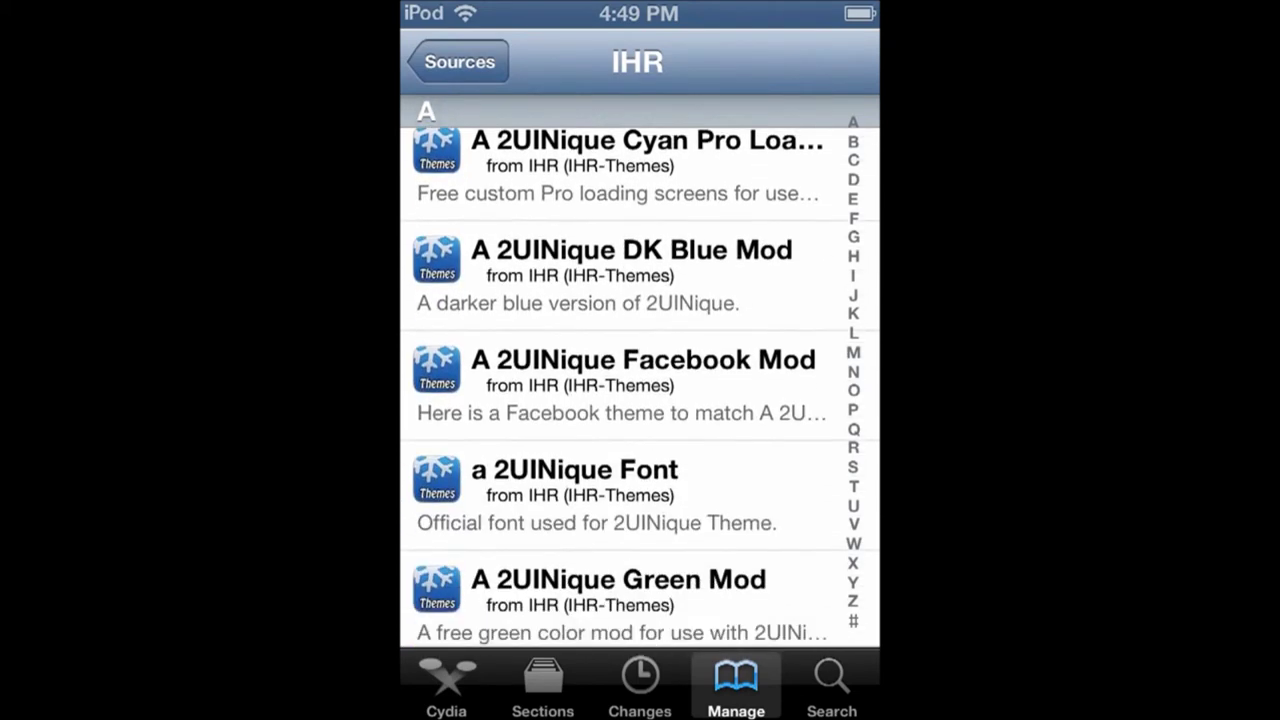
scroll(640, 380, down, 2)
mouse_move(853, 447)
mouse_down()
mouse_move(853, 275)
mouse_move(853, 447)
mouse_up()
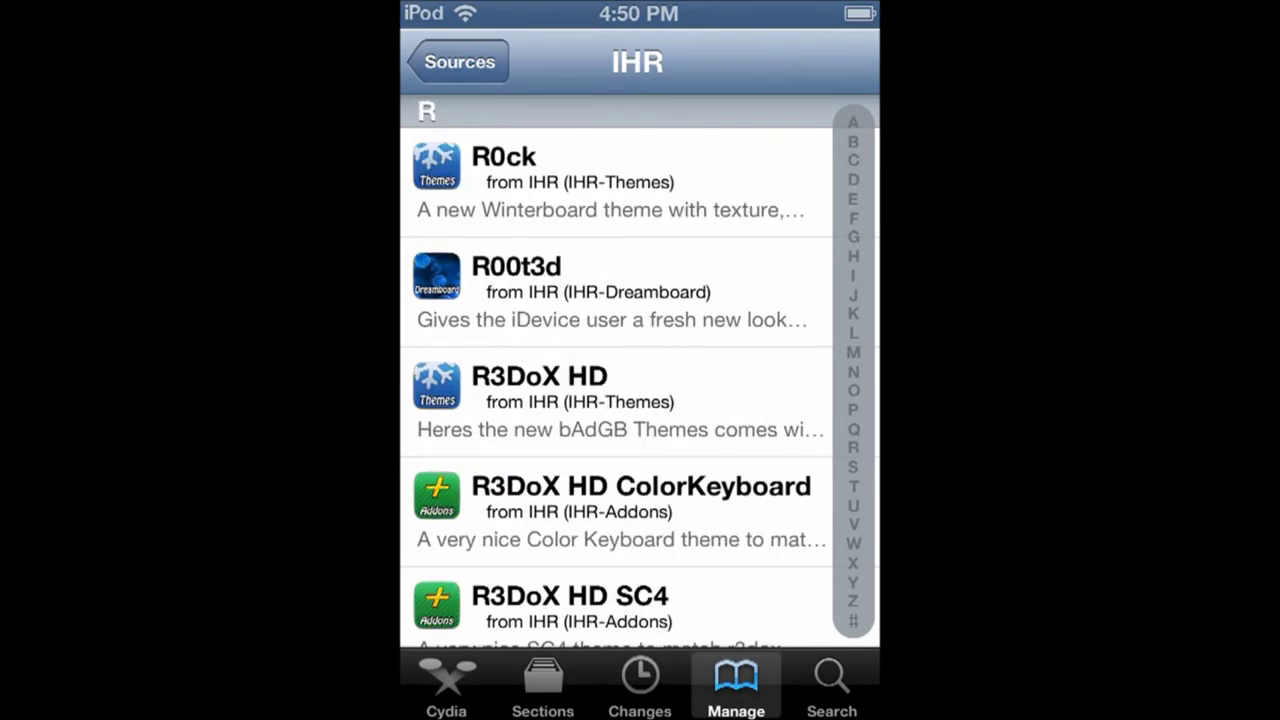
Scroll IHR's P section to Pokemon Ruby and Pokemon Shiny Gold, both marked installed.
scroll(640, 380, down, 2)
scroll(640, 380, down, 5)
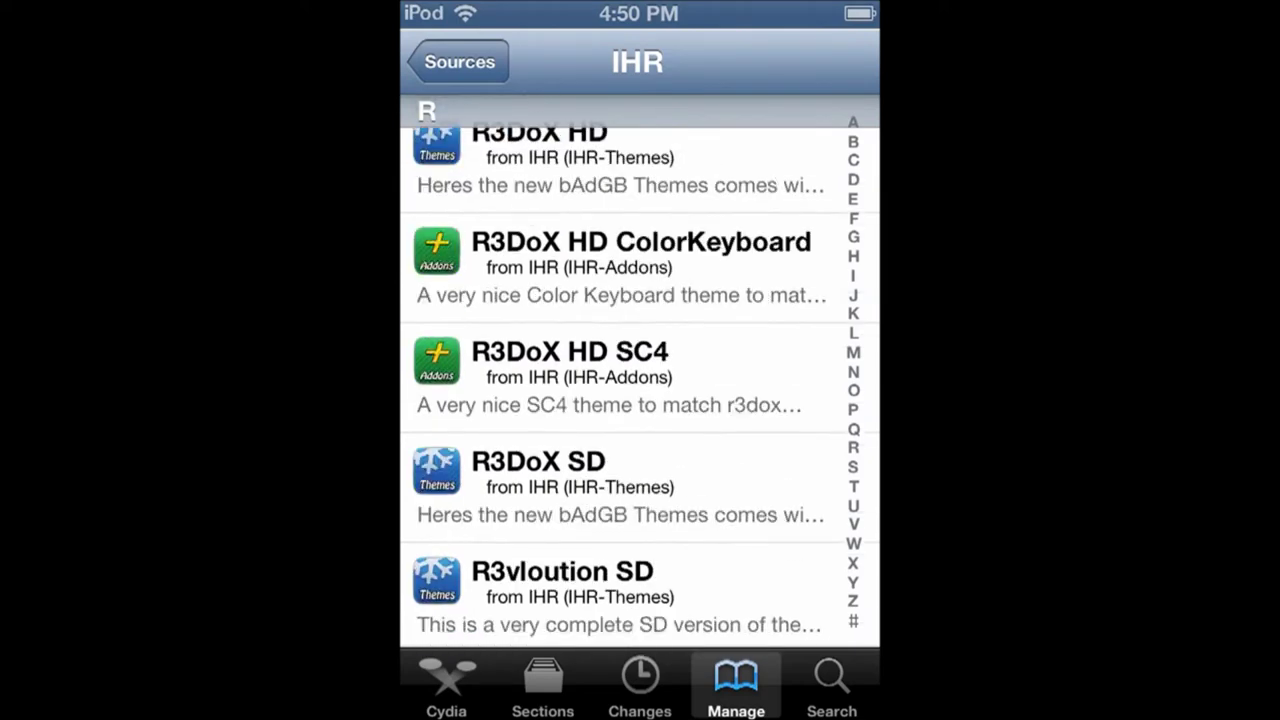
scroll(640, 380, down, 5)
scroll(640, 380, down, 5)
scroll(640, 380, down, 2)
scroll(640, 380, down, 5)
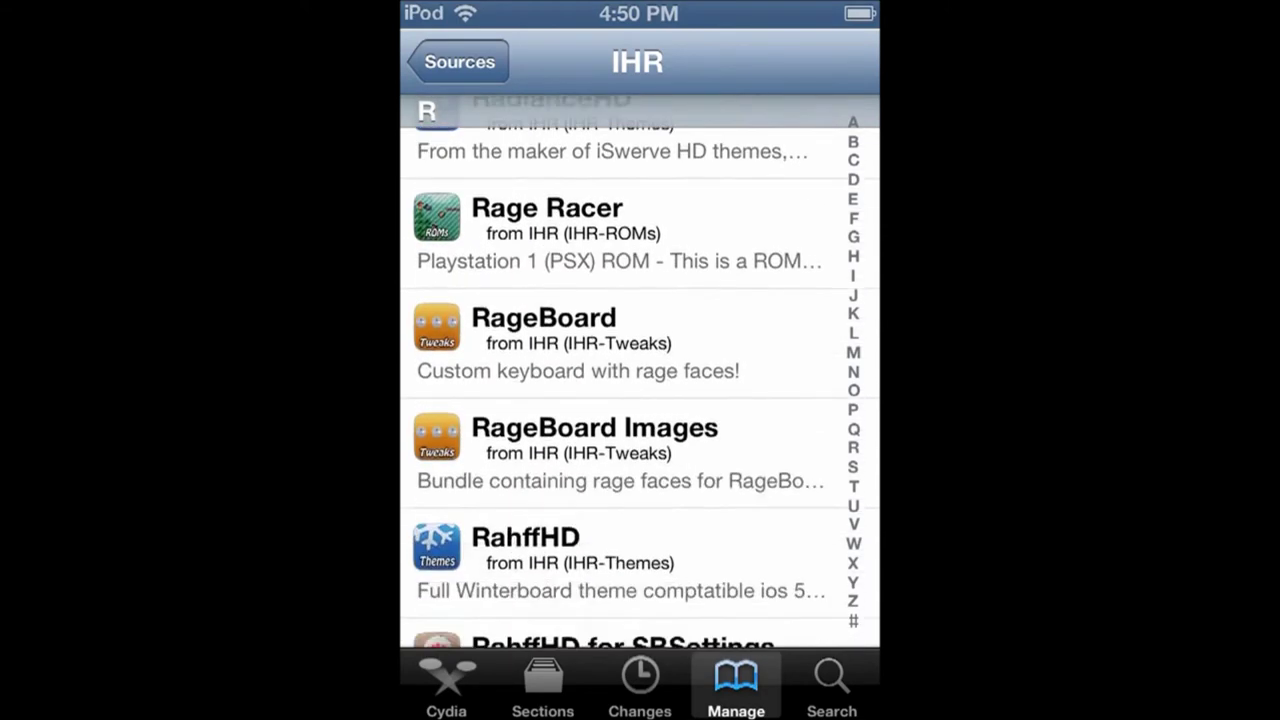
scroll(640, 380, down, 5)
scroll(640, 380, down, 3)
drag(853, 543, 853, 428)
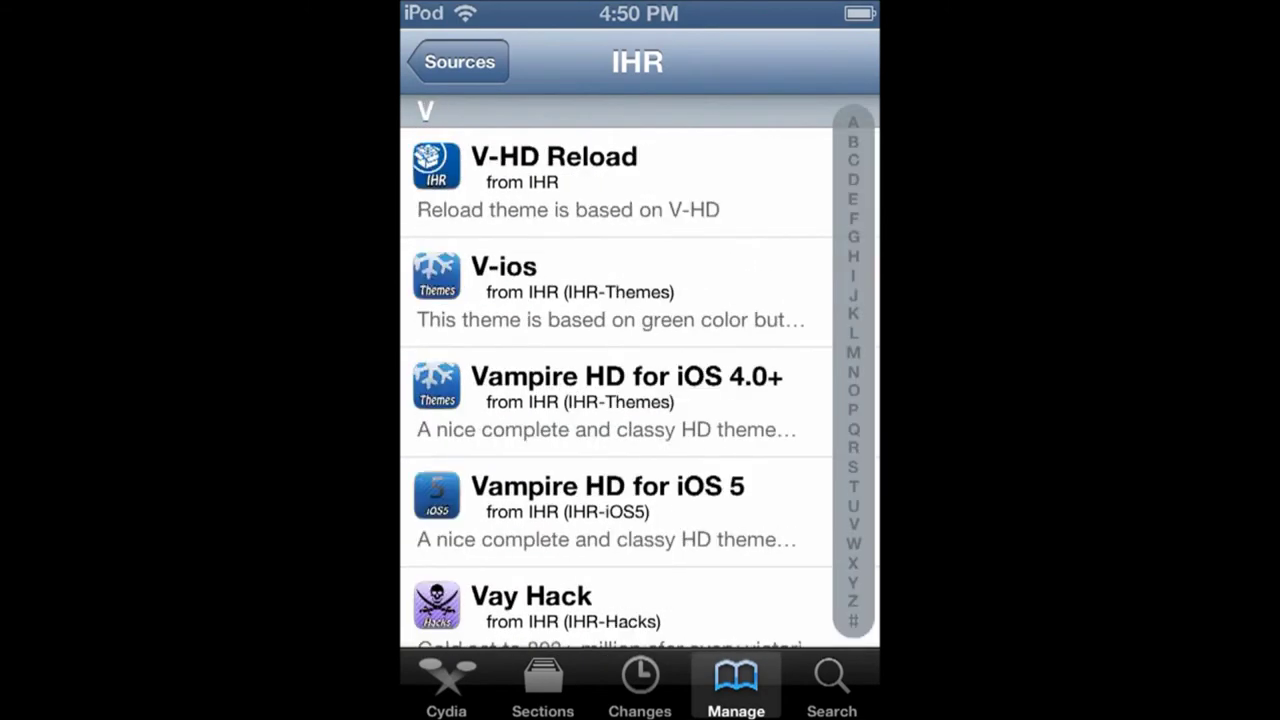
scroll(640, 380, down, 1)
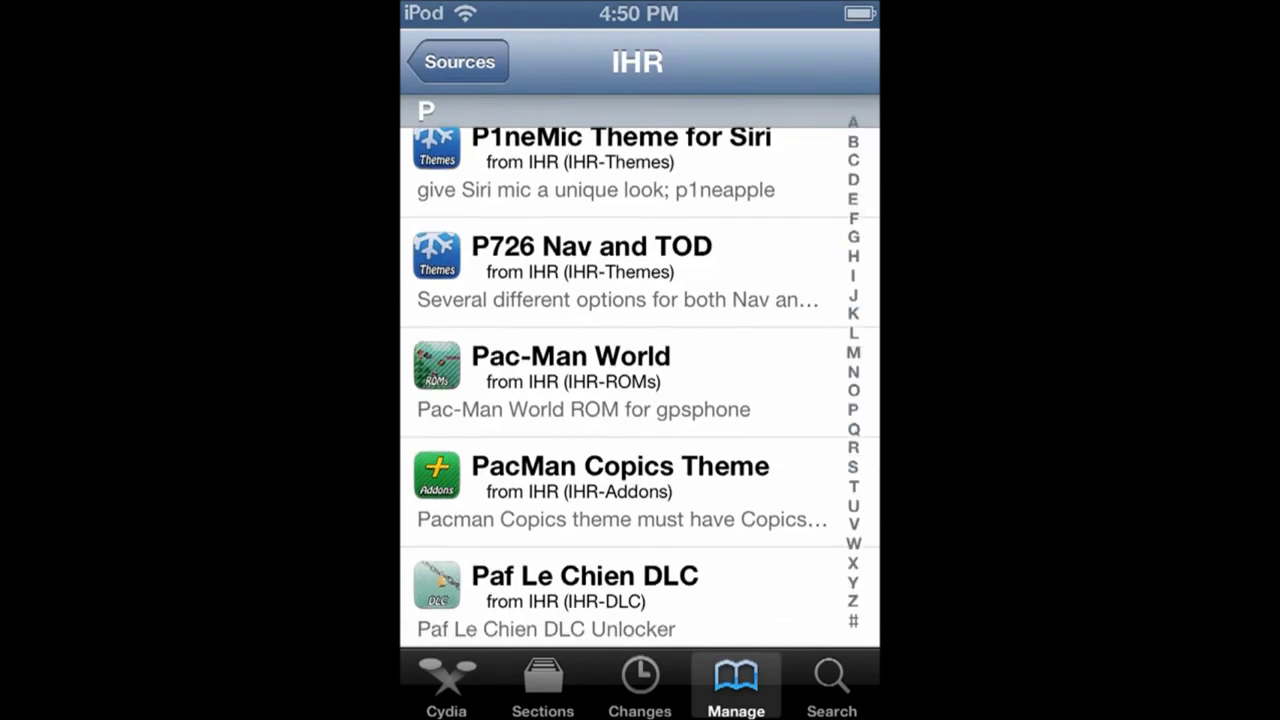
scroll(640, 380, down, 5)
scroll(640, 380, down, 3)
scroll(640, 380, down, 3)
scroll(640, 380, down, 2)
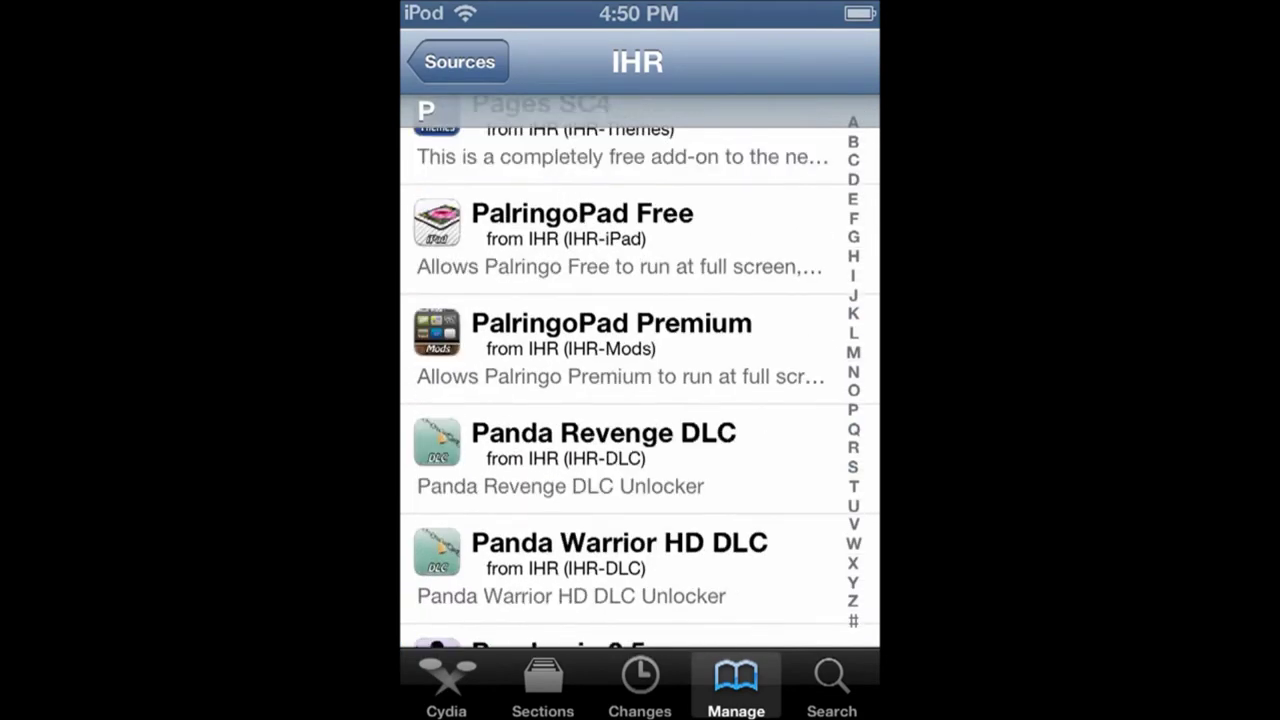
scroll(640, 380, down, 3)
scroll(640, 380, down, 1)
scroll(640, 380, down, 5)
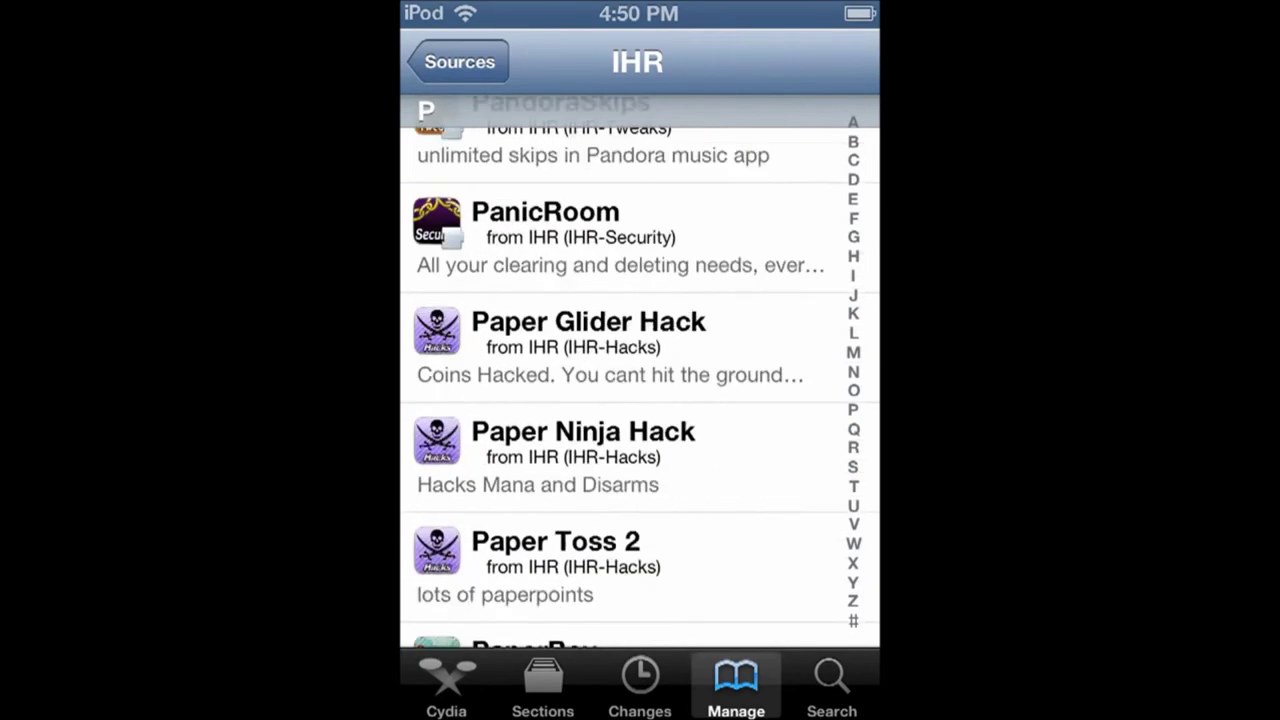
scroll(640, 380, down, 3)
scroll(640, 380, down, 5)
scroll(640, 380, down, 5)
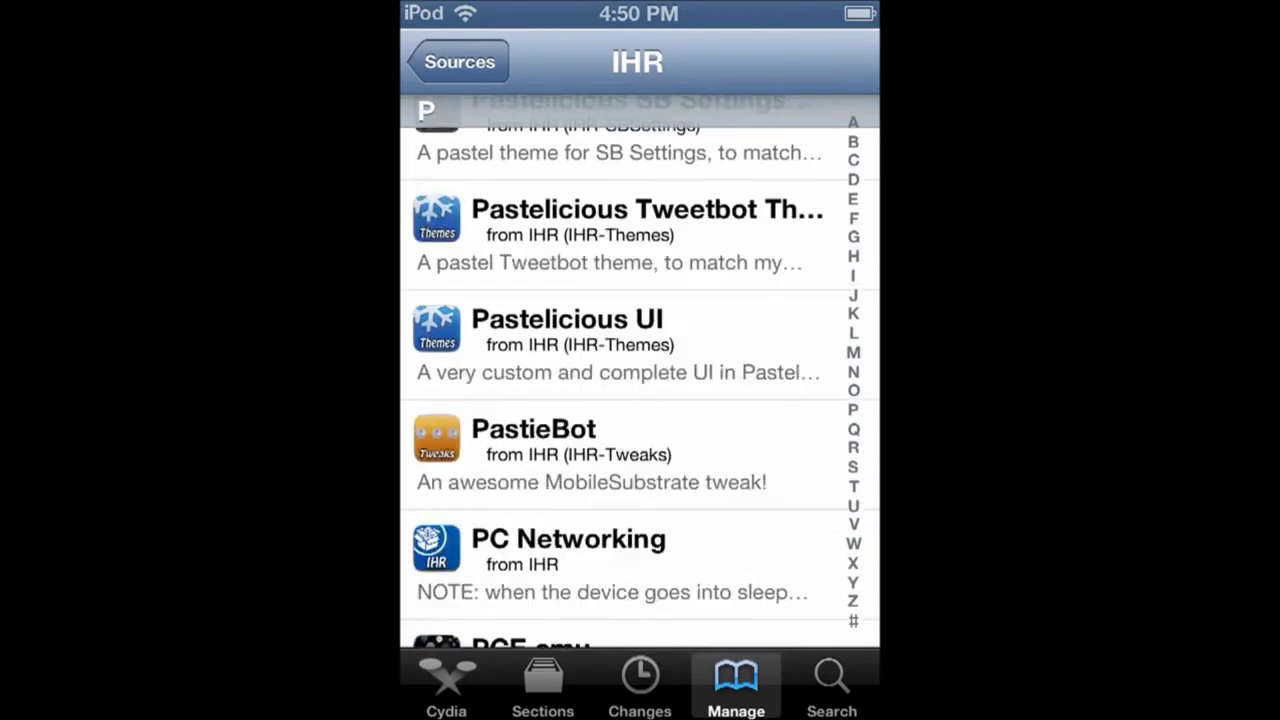
scroll(640, 380, down, 5)
scroll(640, 380, down, 4)
scroll(640, 380, down, 5)
scroll(640, 380, down, 5)
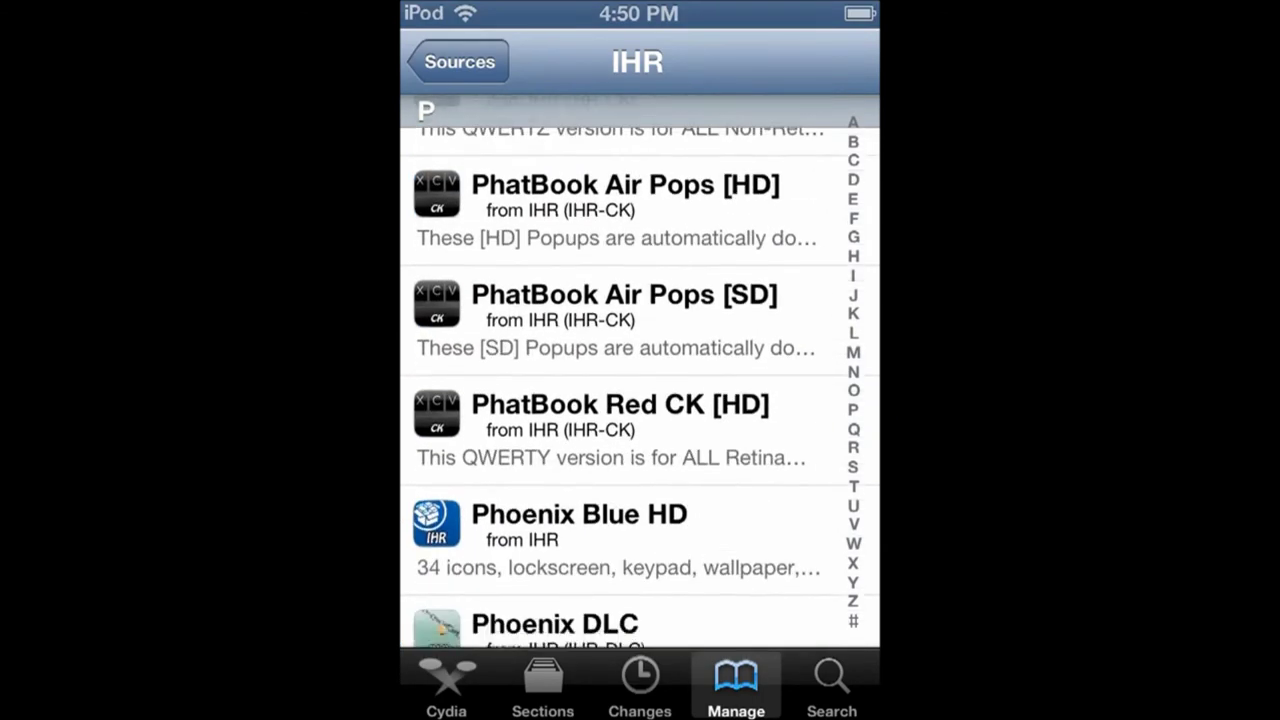
scroll(640, 380, down, 5)
scroll(640, 380, down, 5)
scroll(640, 380, down, 5)
scroll(640, 380, down, 5)
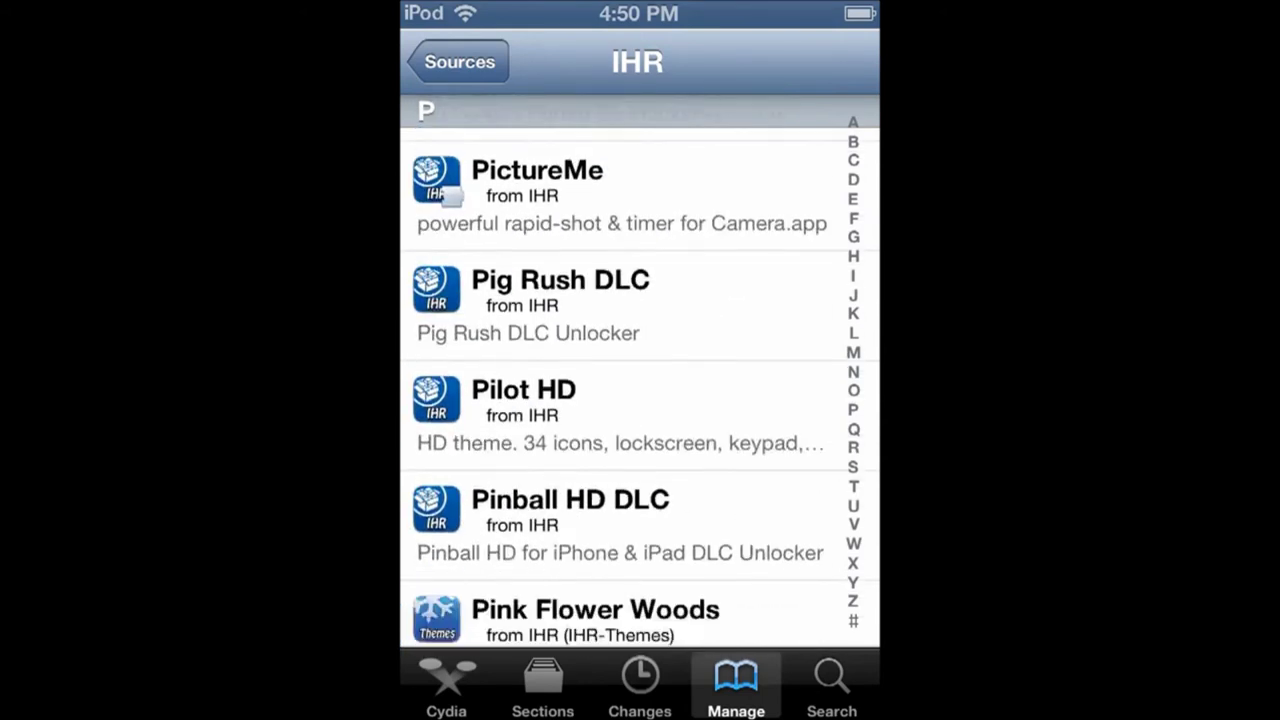
scroll(640, 380, down, 5)
scroll(640, 380, down, 5)
scroll(640, 380, down, 5)
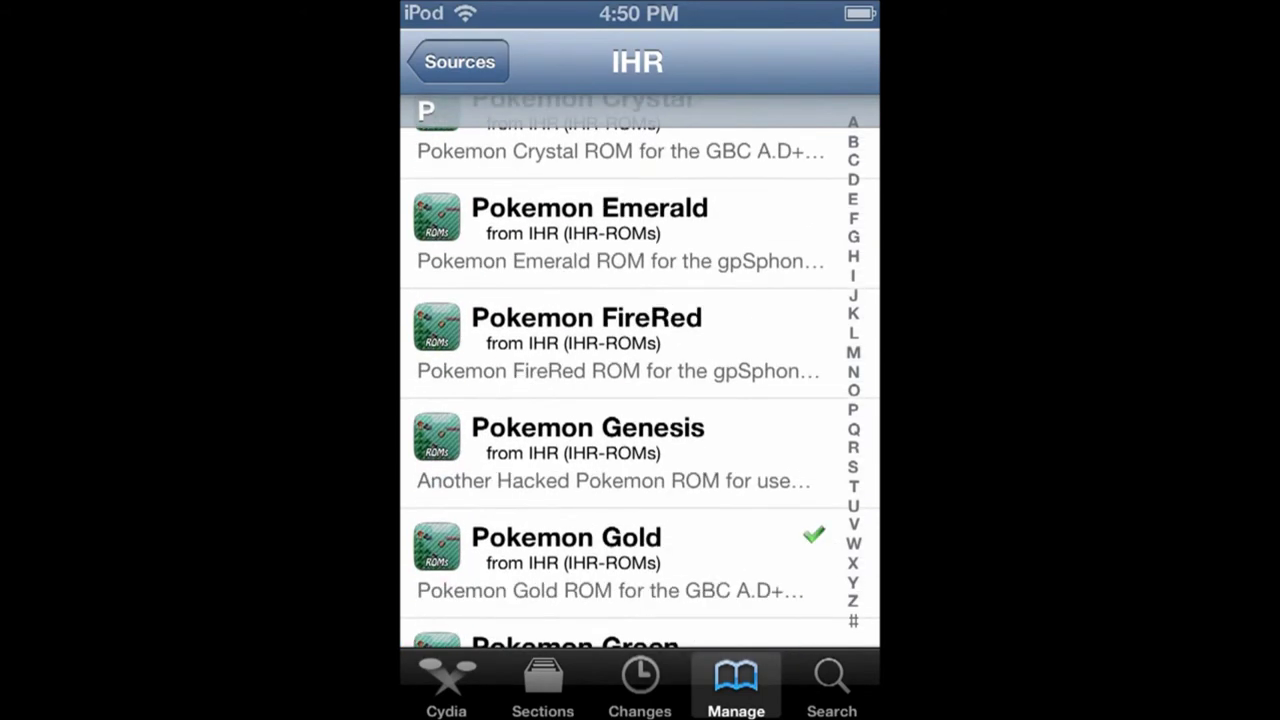
scroll(640, 380, up, 2)
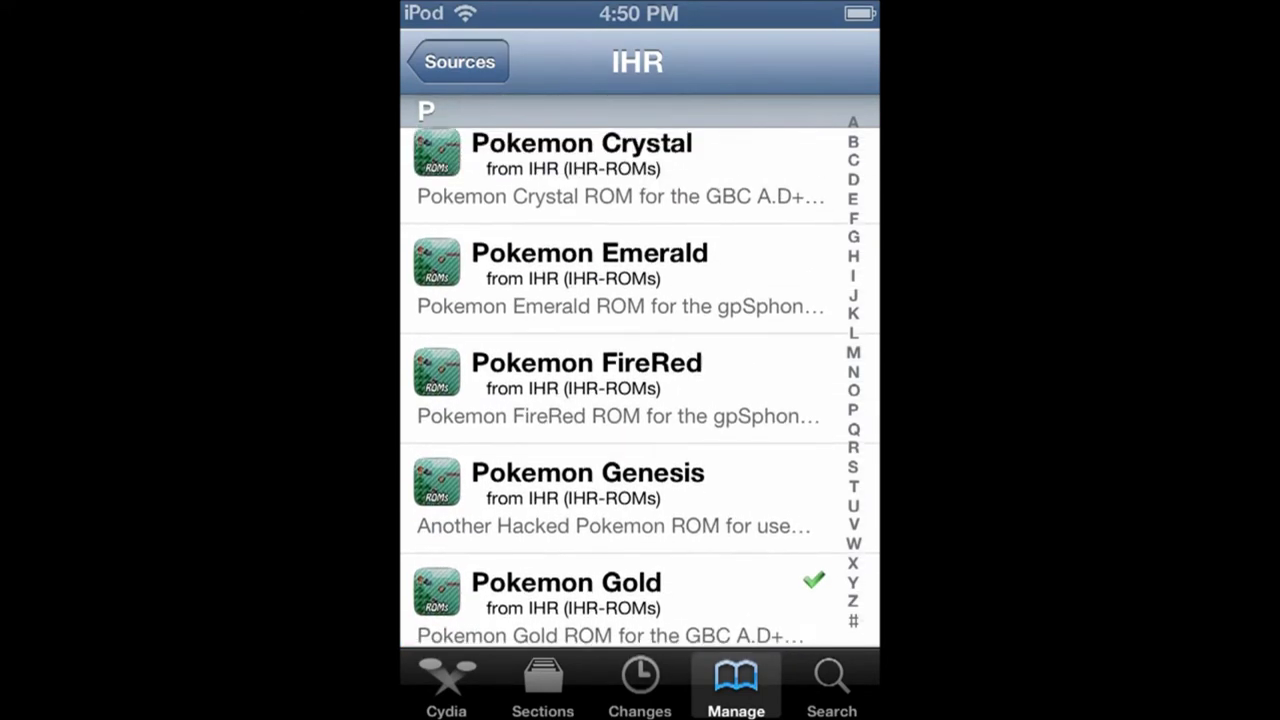
scroll(640, 380, up, 2)
scroll(640, 380, up, 2)
scroll(640, 380, up, 1)
scroll(640, 380, up, 1)
scroll(640, 380, down, 3)
scroll(640, 380, down, 4)
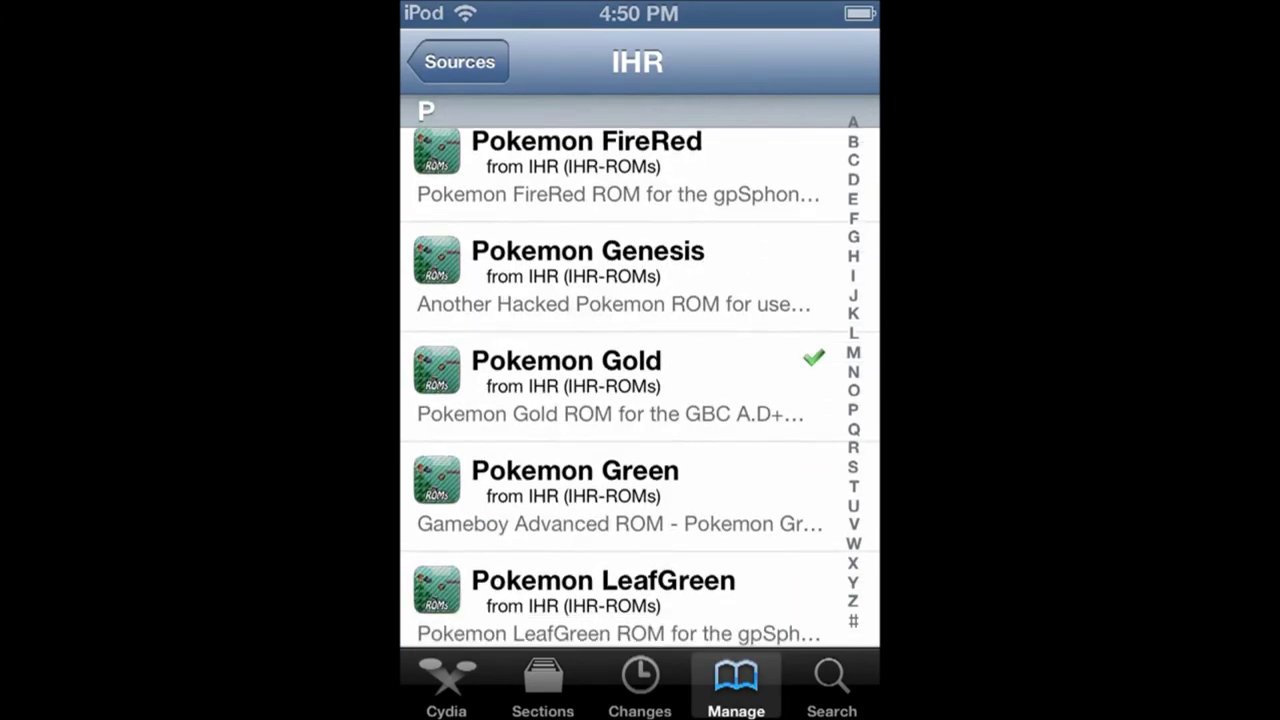
scroll(640, 380, down, 2)
scroll(640, 380, down, 1)
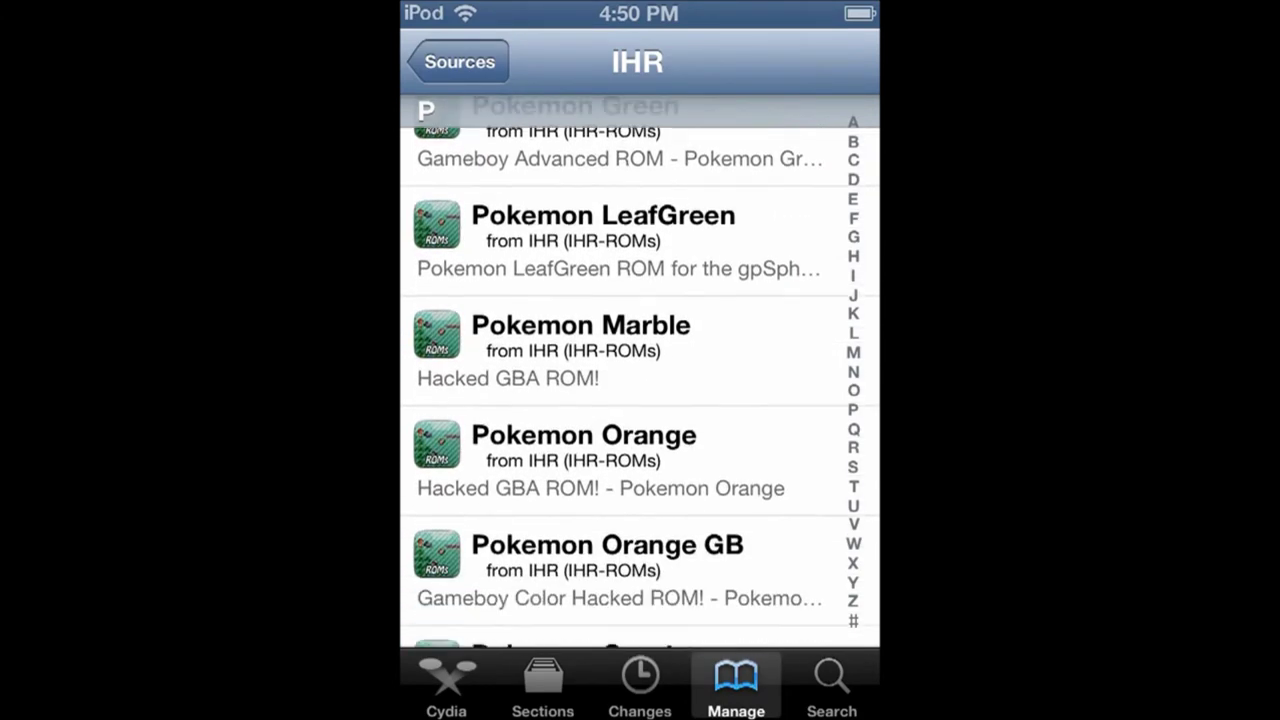
scroll(640, 380, down, 2)
scroll(640, 380, down, 2)
scroll(640, 380, down, 1)
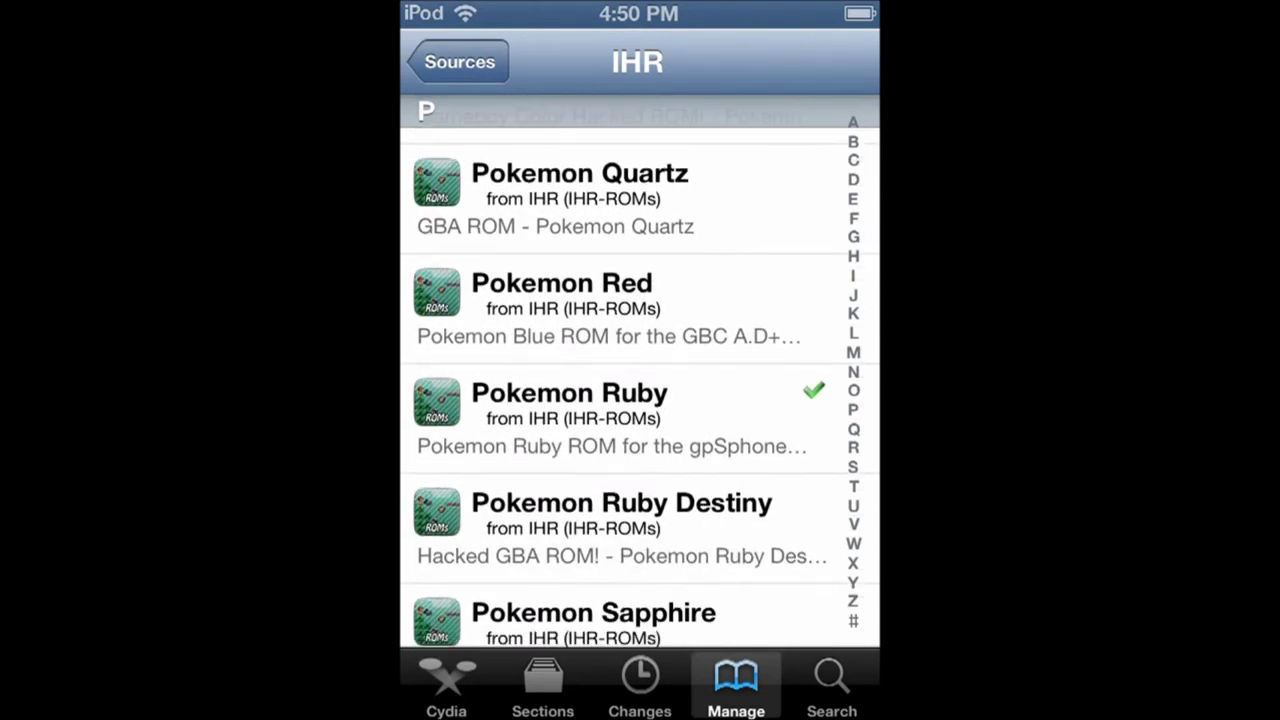
scroll(640, 380, down, 1)
scroll(640, 380, down, 1)
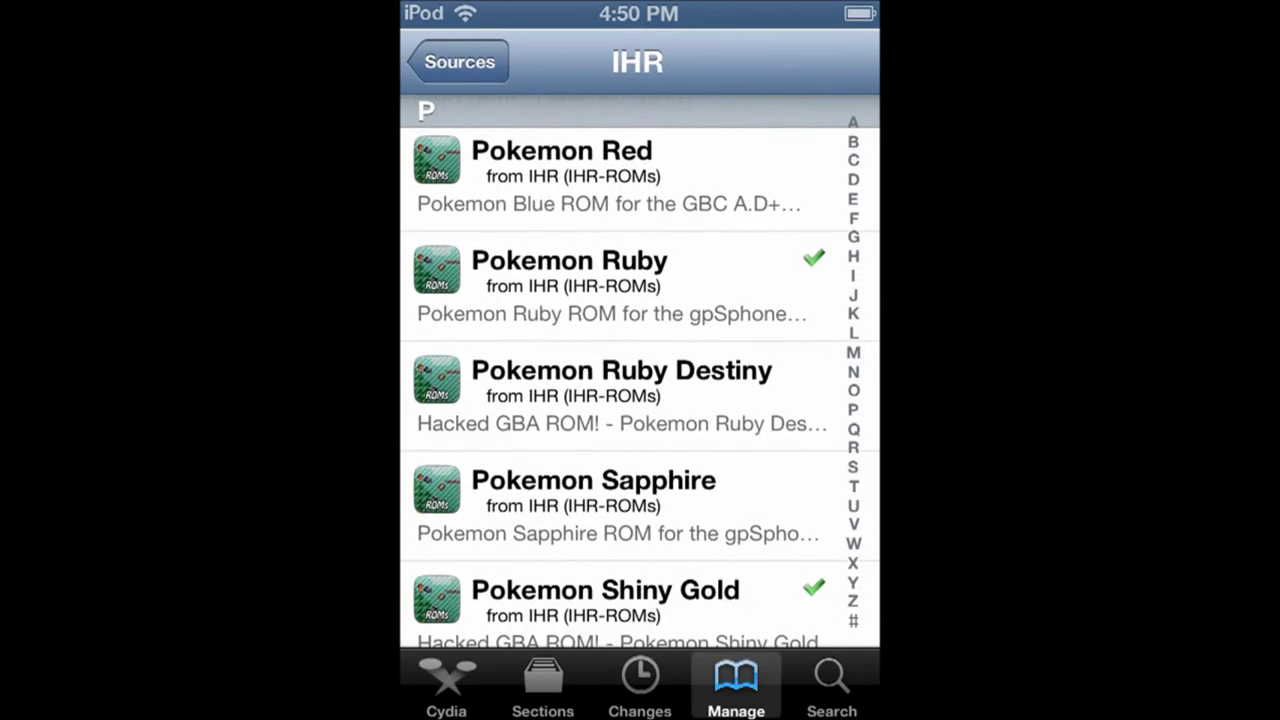
scroll(640, 380, down, 1)
scroll(640, 380, down, 1)
scroll(640, 380, down, 1)
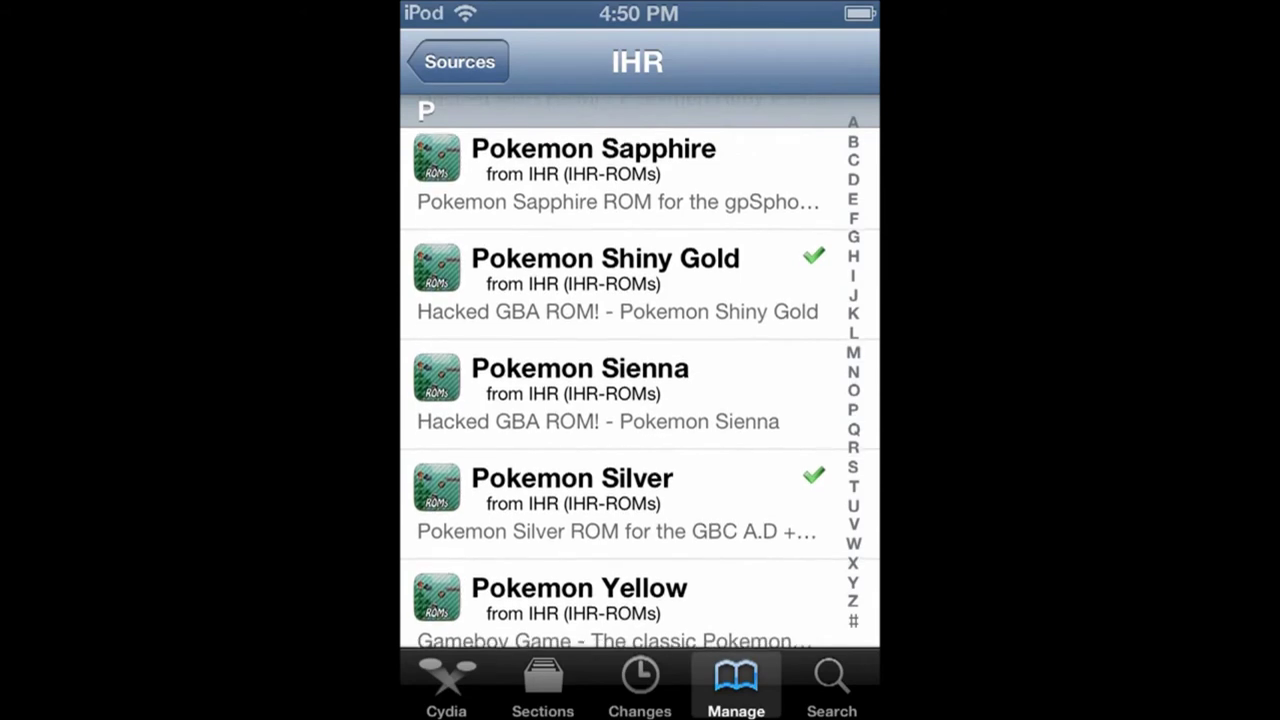
scroll(640, 380, down, 1)
scroll(640, 380, down, 1)
scroll(640, 380, up, 1)
scroll(640, 380, up, 1)
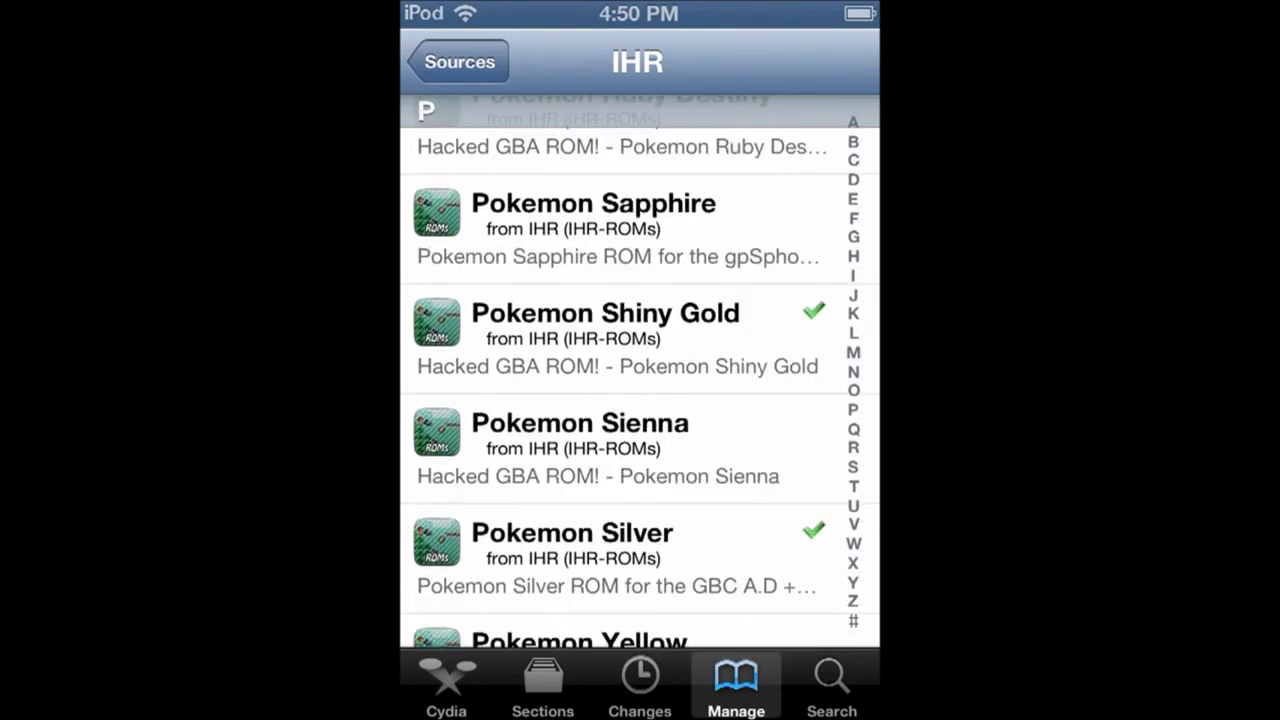
scroll(640, 380, up, 1)
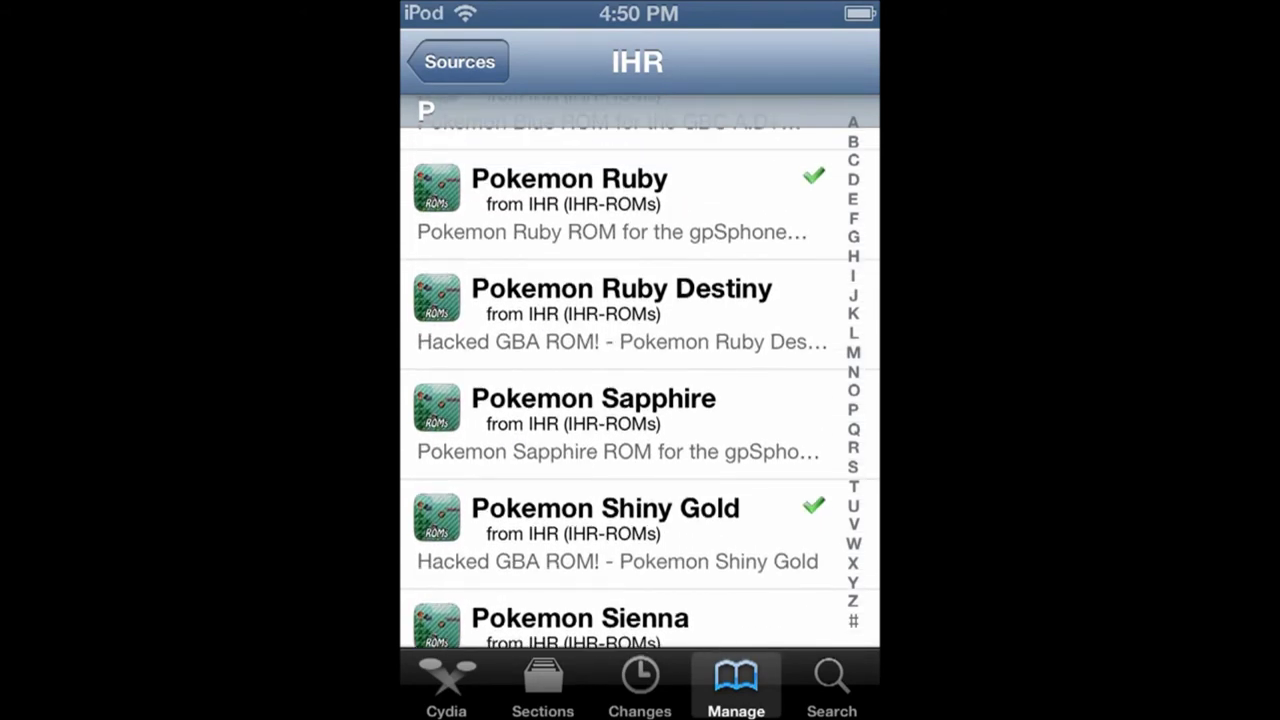
scroll(640, 380, up, 1)
scroll(640, 380, up, 1)
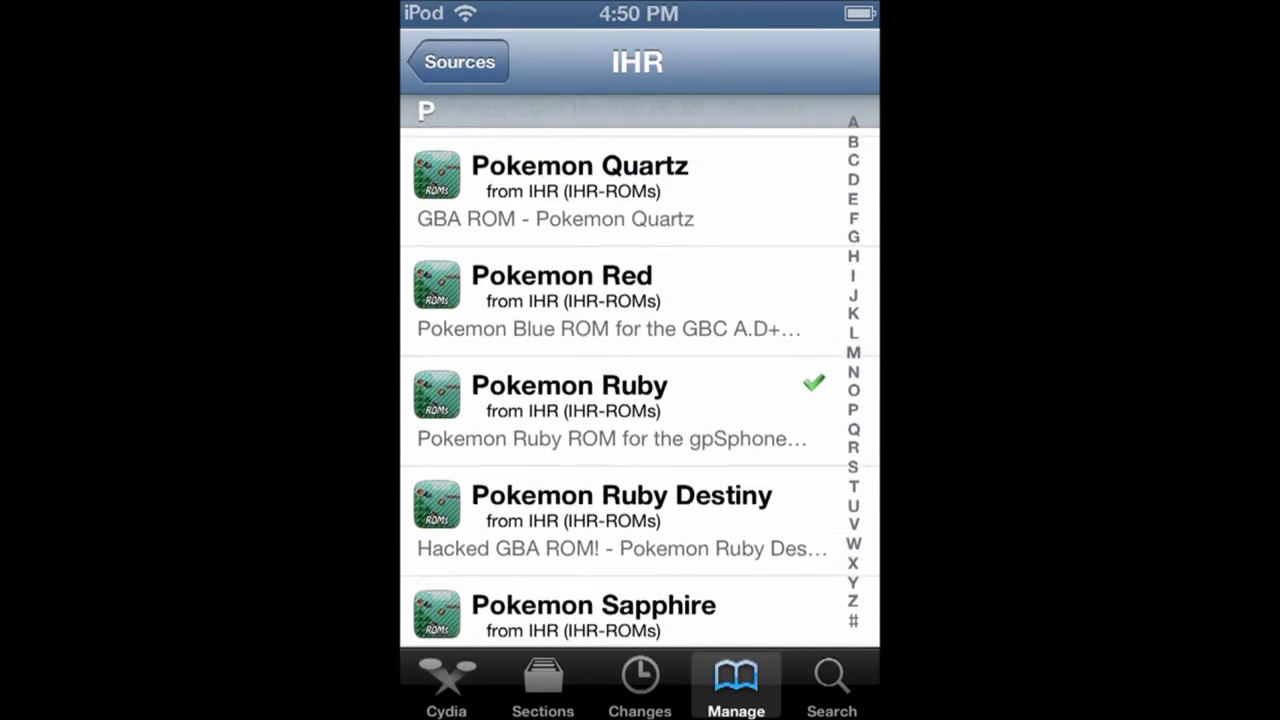
scroll(640, 380, down, 2)
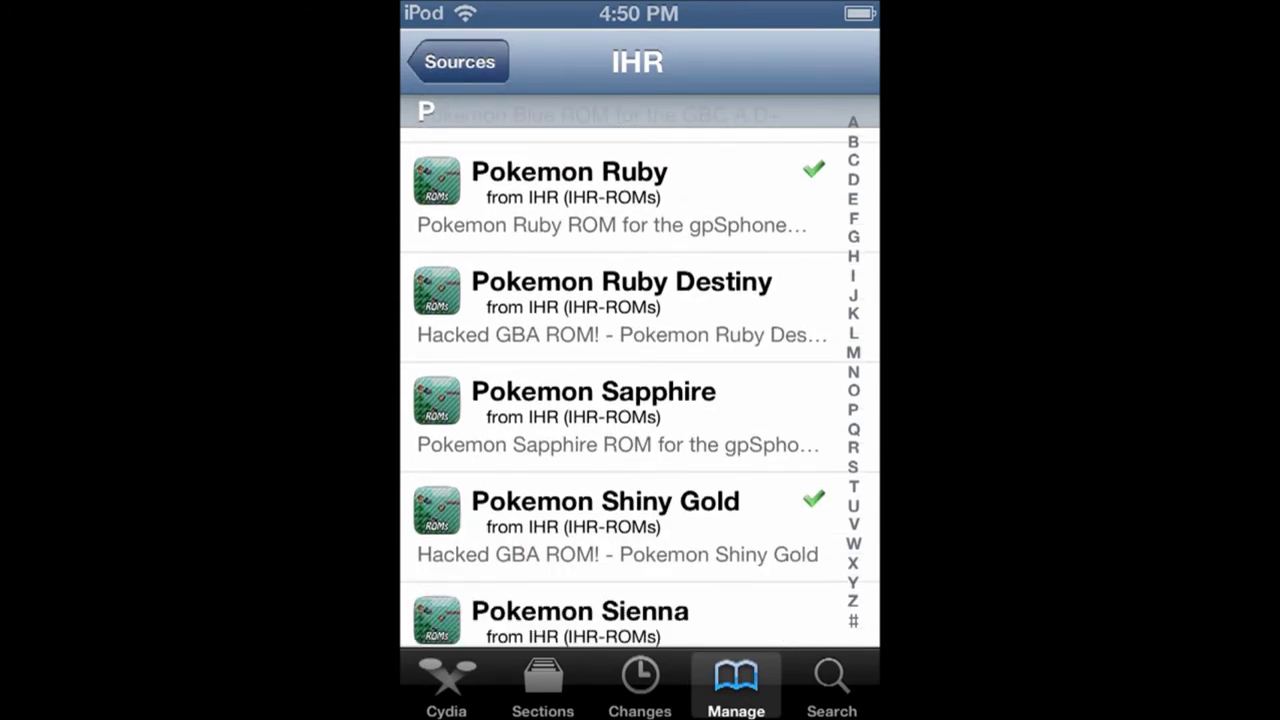
Open the 4pp13 Team Repository from Sources and scroll through its packages.
click(459, 61)
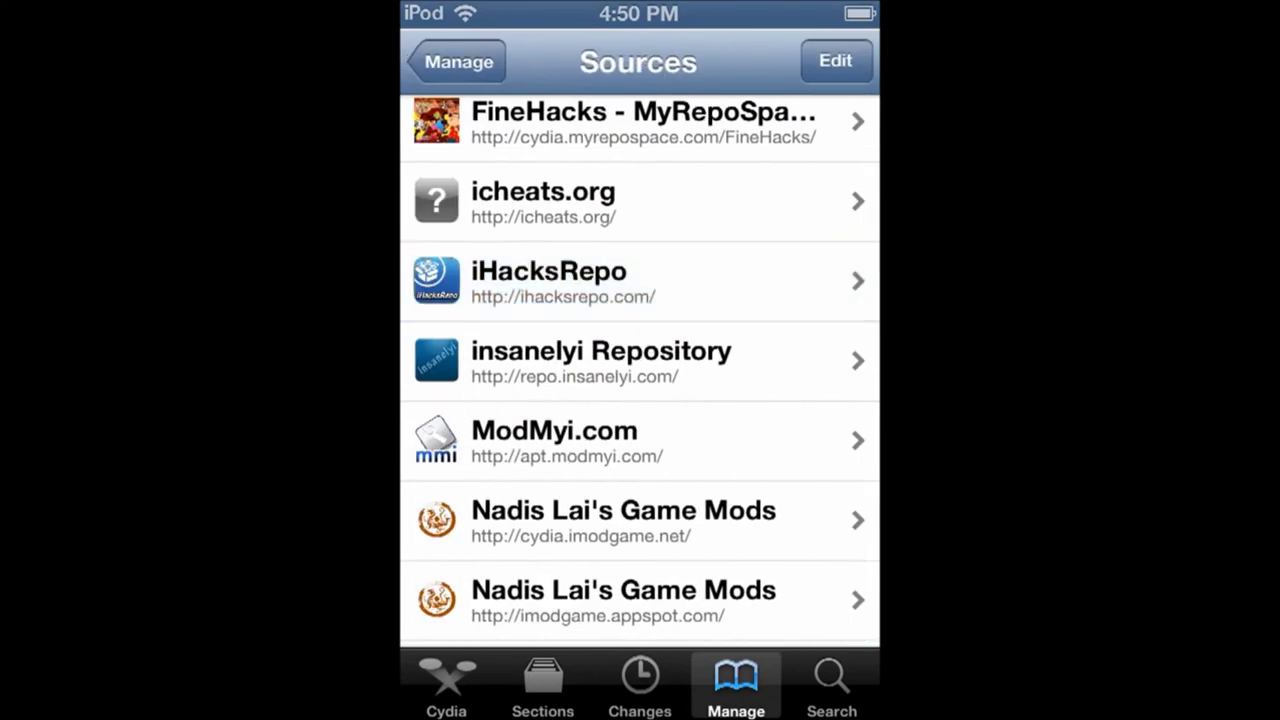
scroll(640, 380, down, 1)
scroll(640, 380, down, 5)
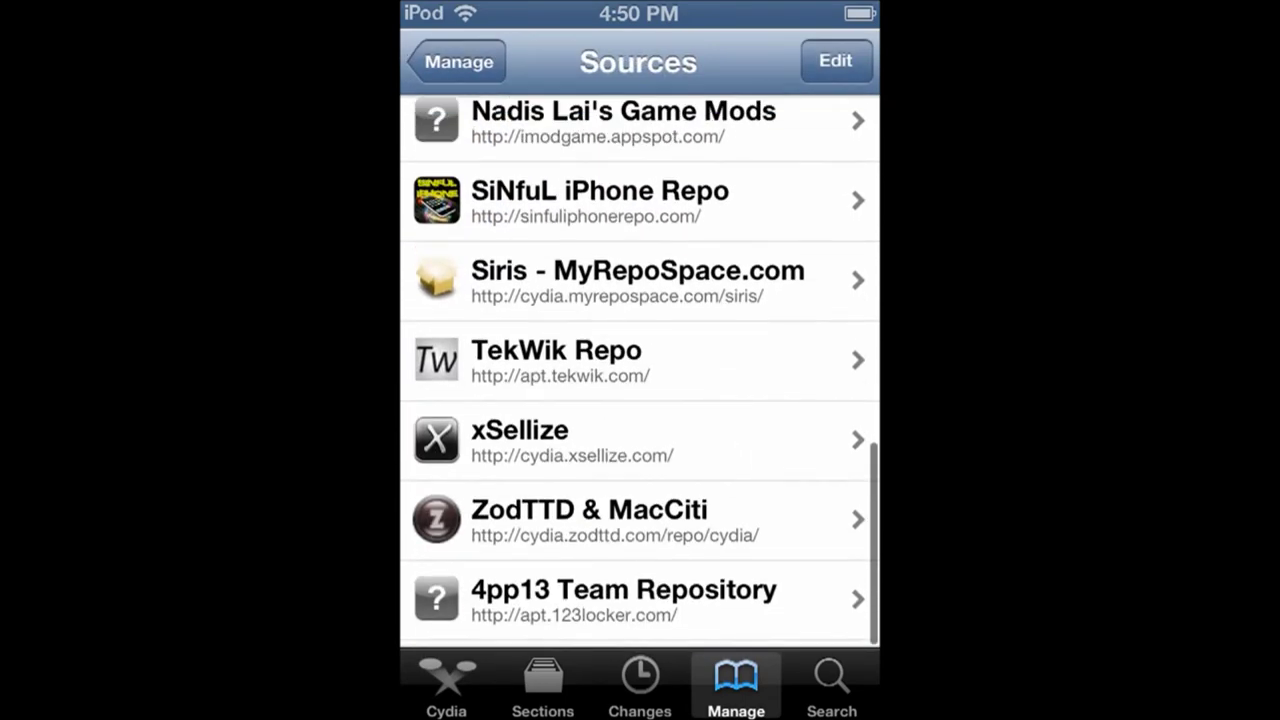
click(624, 605)
scroll(640, 380, down, 1)
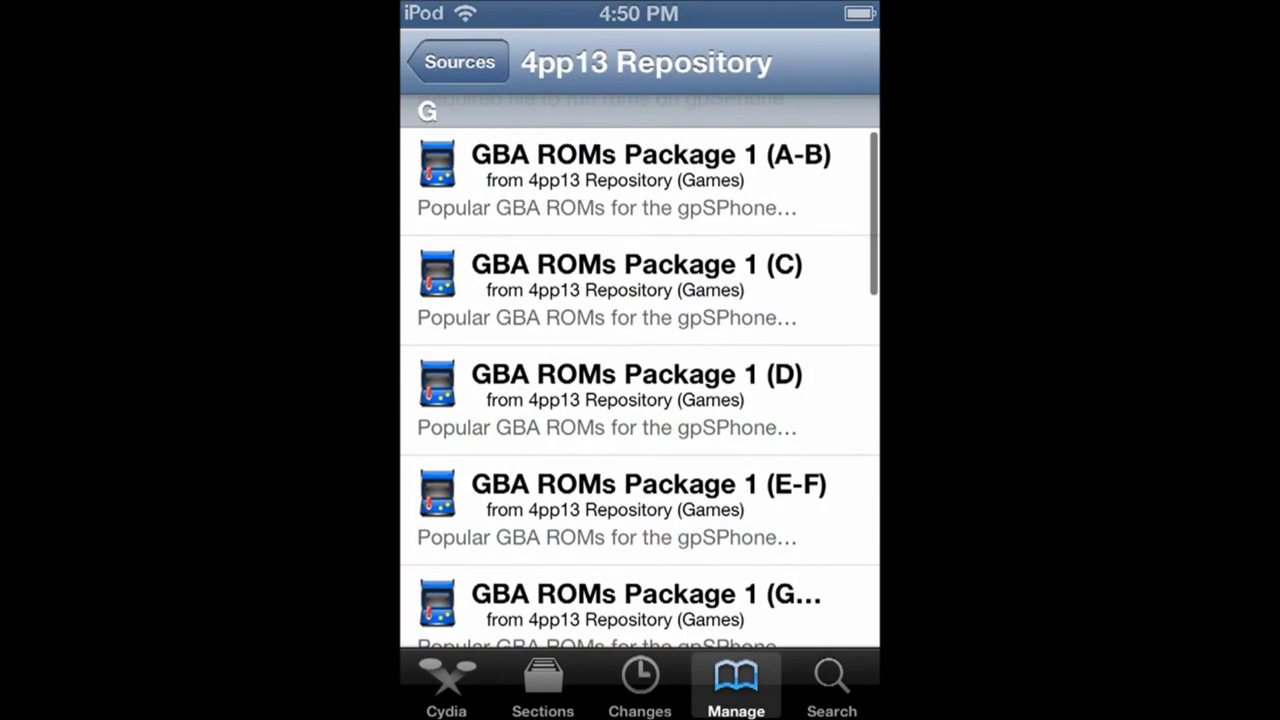
scroll(640, 380, down, 3)
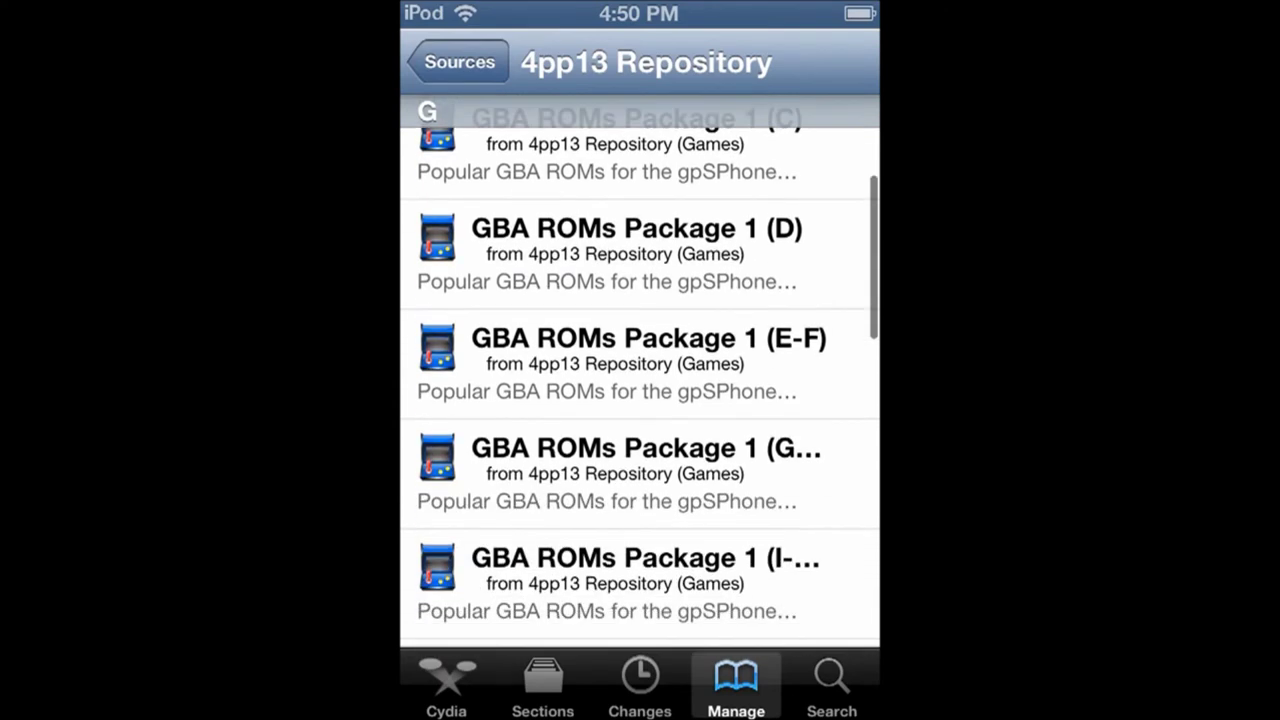
scroll(640, 380, up, 2)
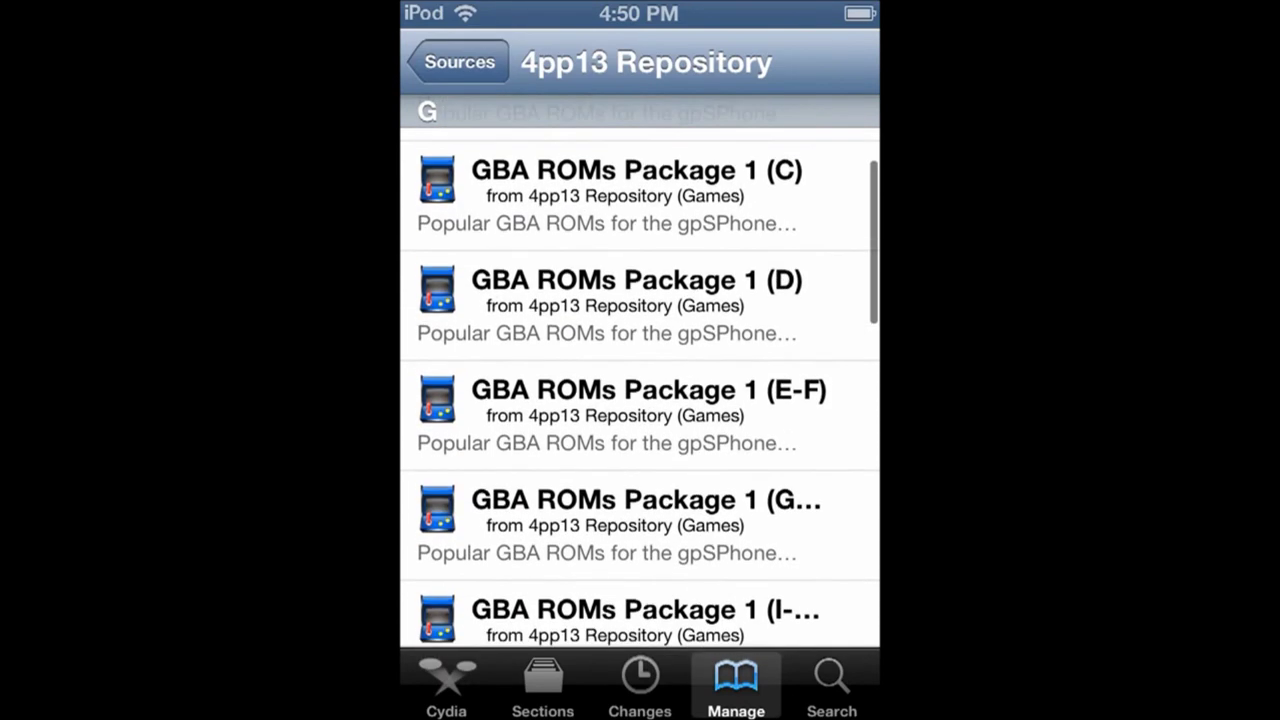
scroll(640, 380, down, 3)
scroll(640, 380, down, 2)
scroll(640, 380, down, 1)
scroll(640, 380, down, 1)
scroll(640, 380, down, 1)
Open GBA ROMs Package 1 (P), review its Pokemon game list, and install it.
click(640, 356)
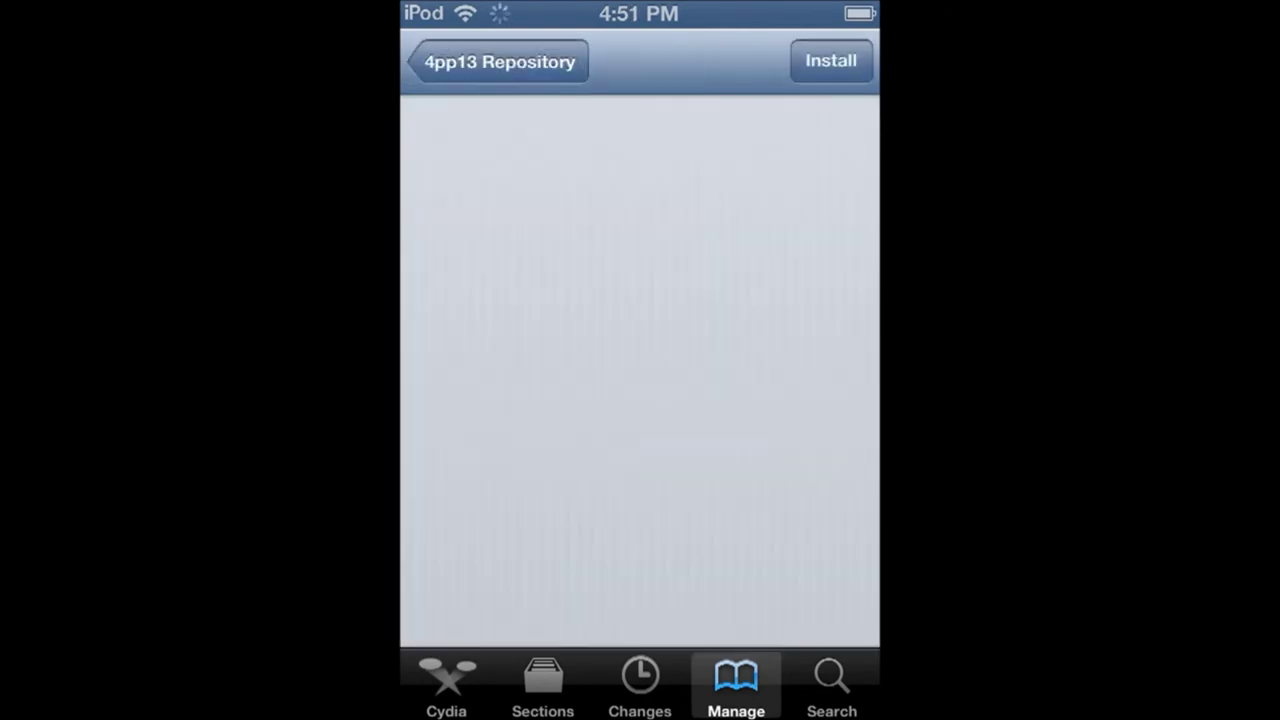
scroll(640, 380, down, 3)
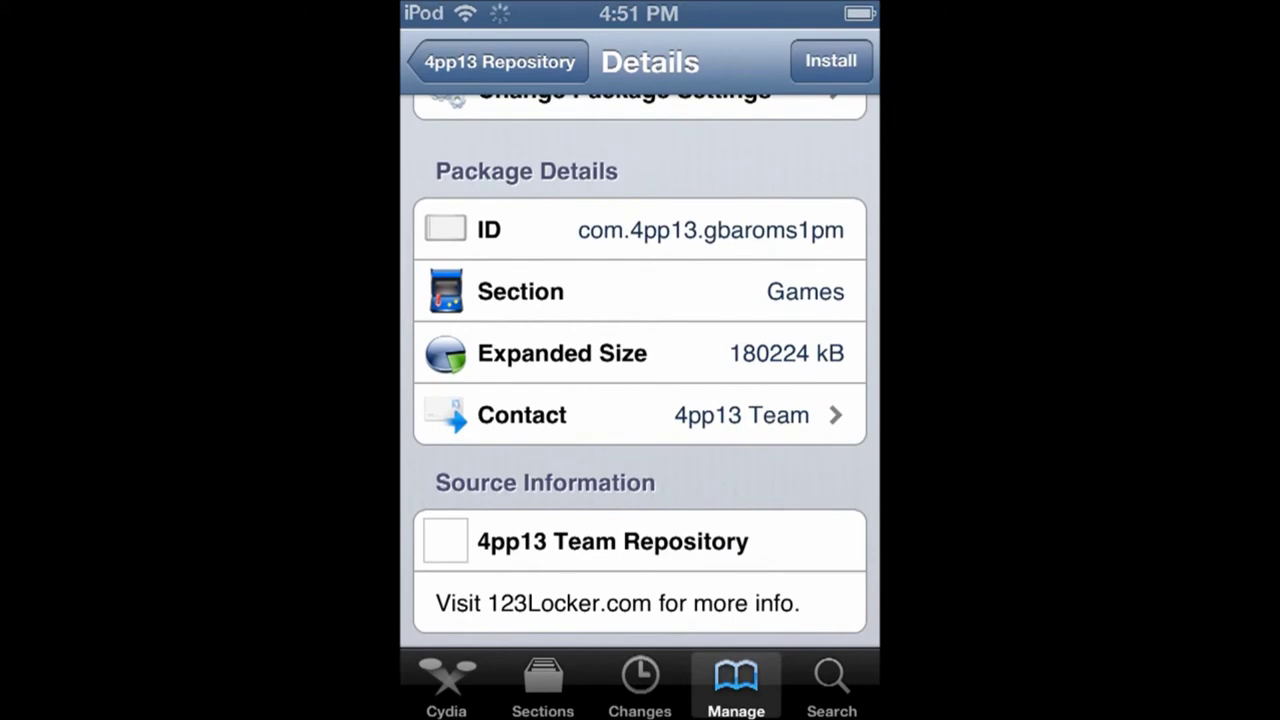
scroll(640, 380, up, 5)
scroll(640, 380, down, 2)
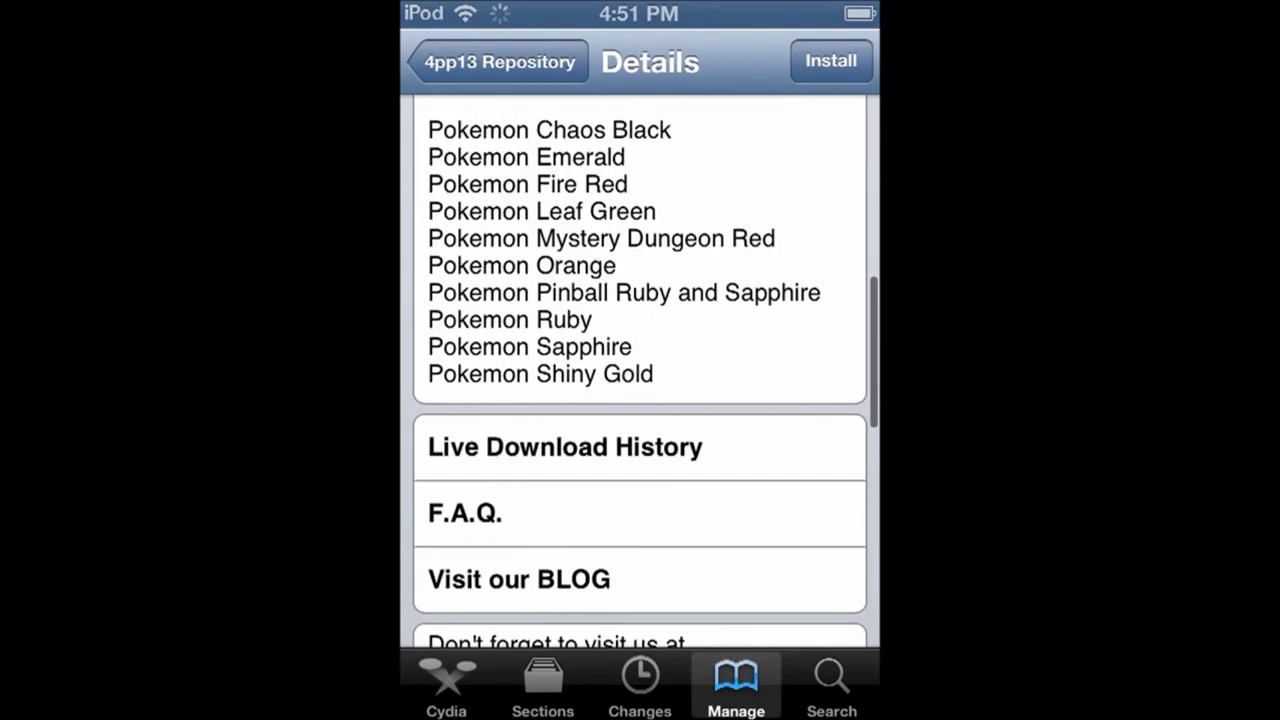
scroll(640, 380, up, 1)
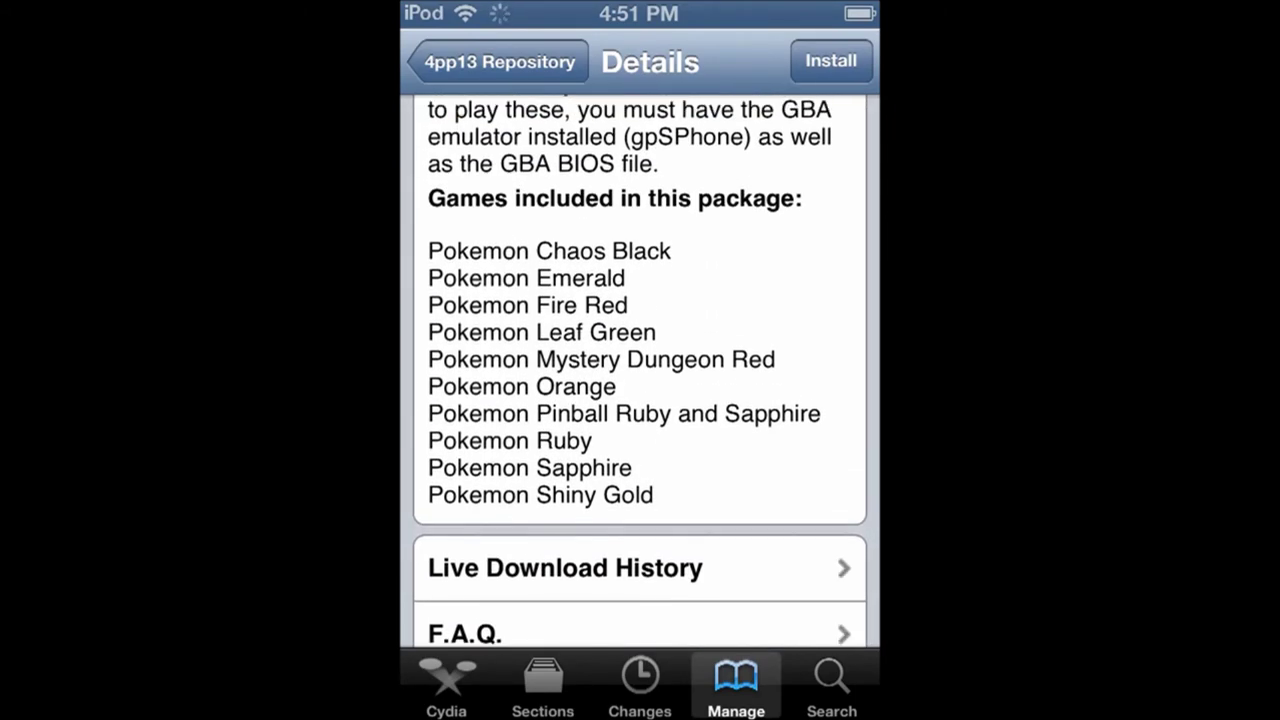
click(831, 61)
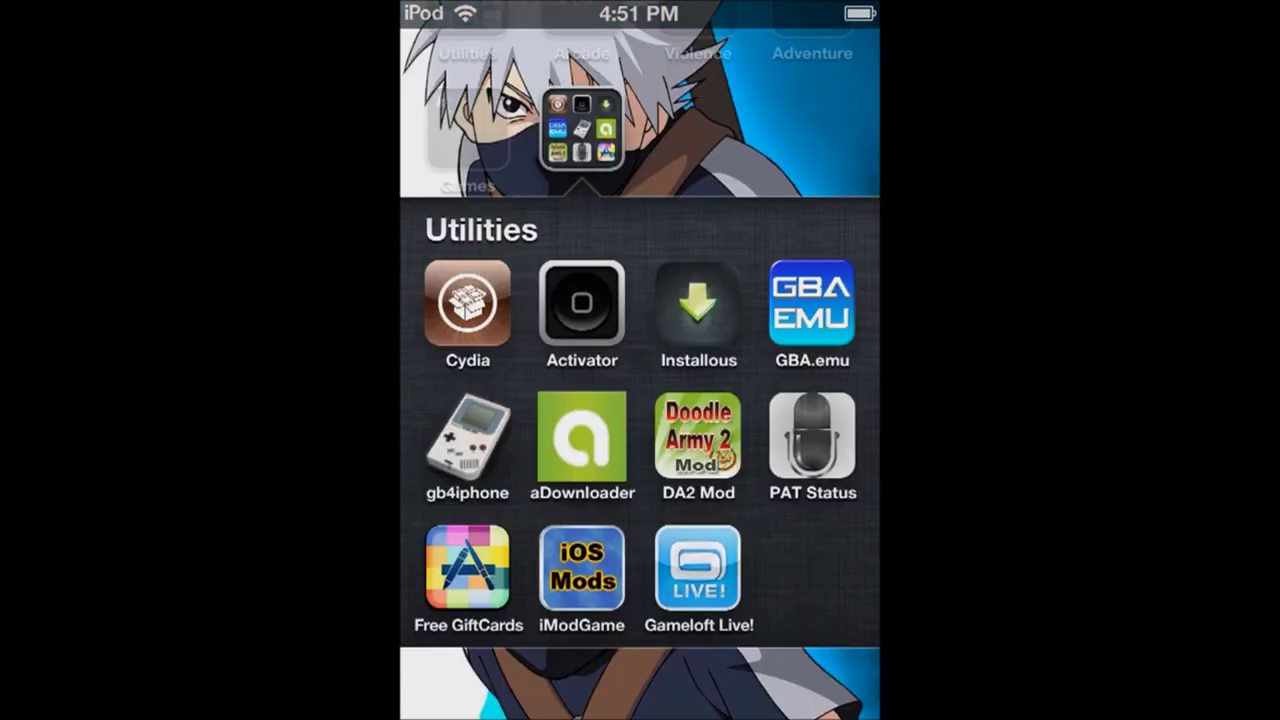
Reopen the Utilities folder and launch GBA.emu 1.5.8.
click(640, 680)
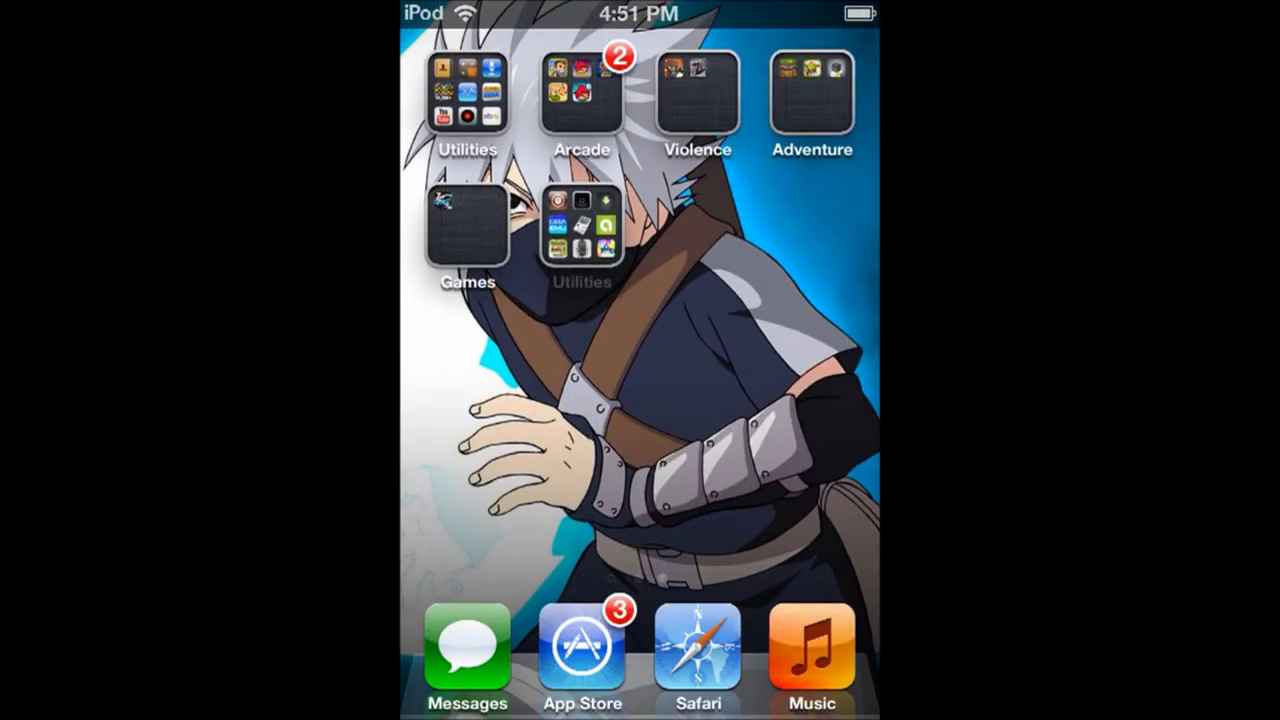
click(581, 215)
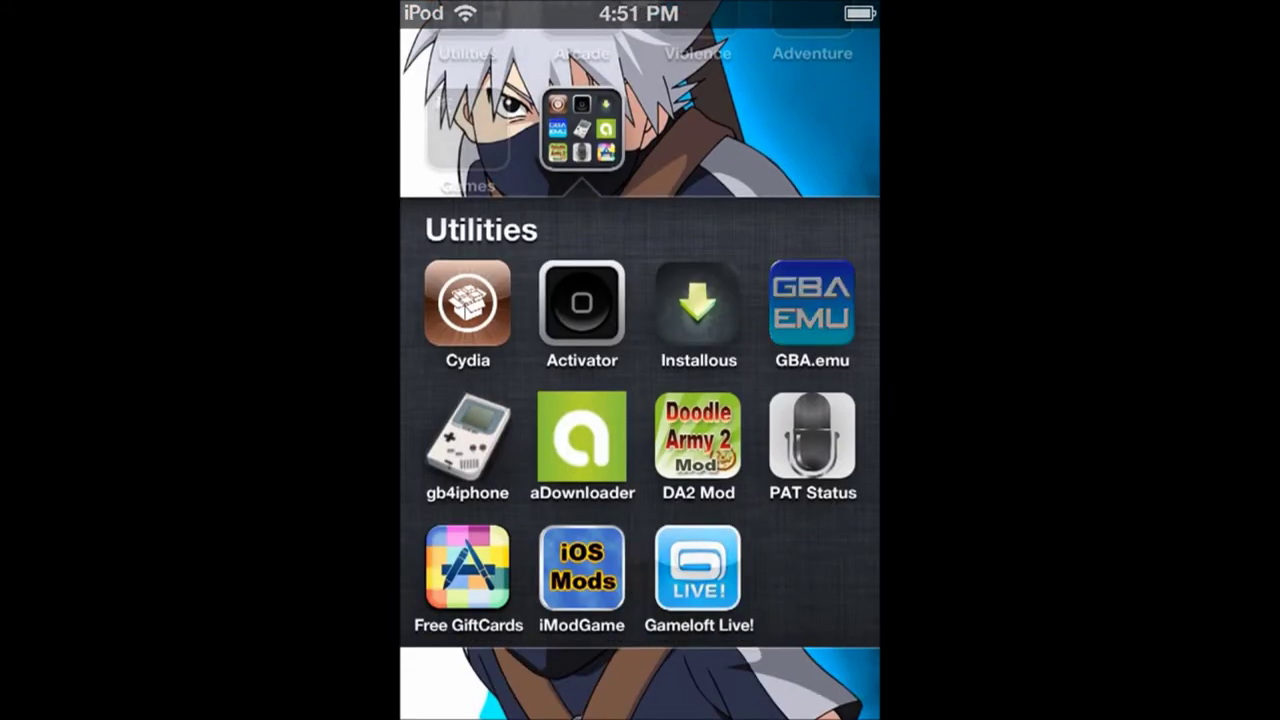
click(812, 302)
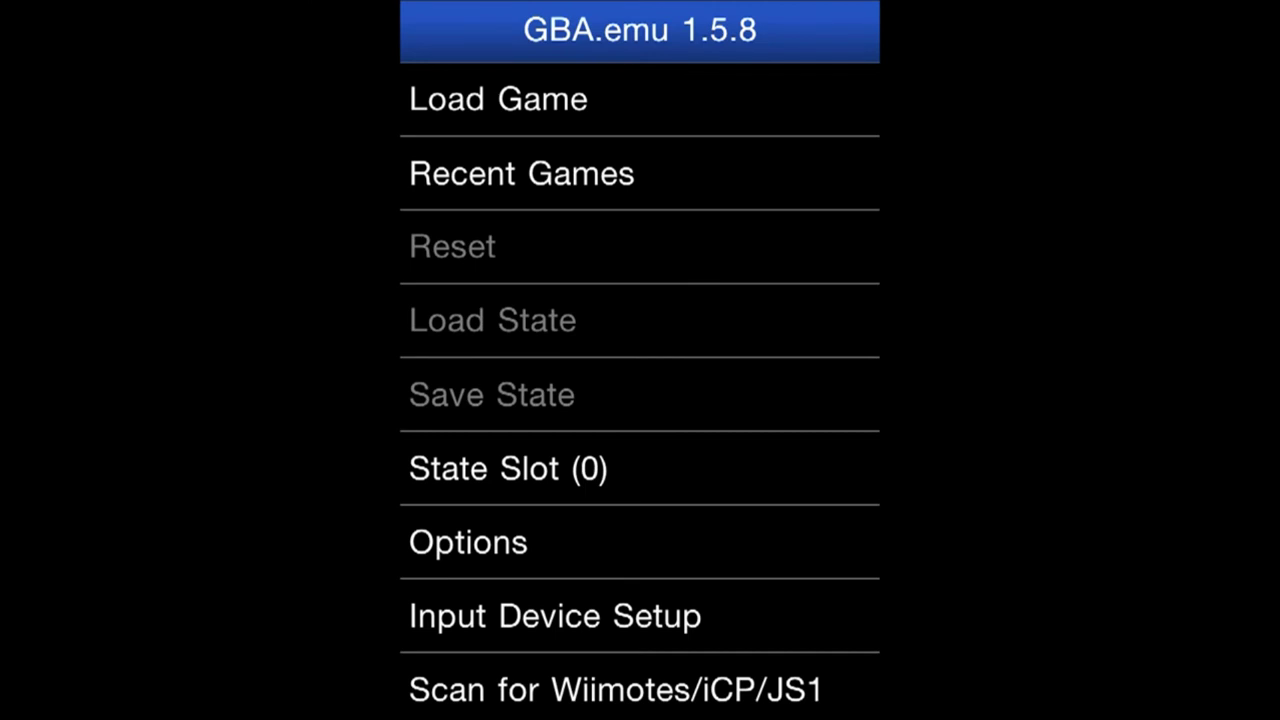
Choose Load Game in GBA.emu's main menu to browse ROM files.
scroll(640, 380, down, 1)
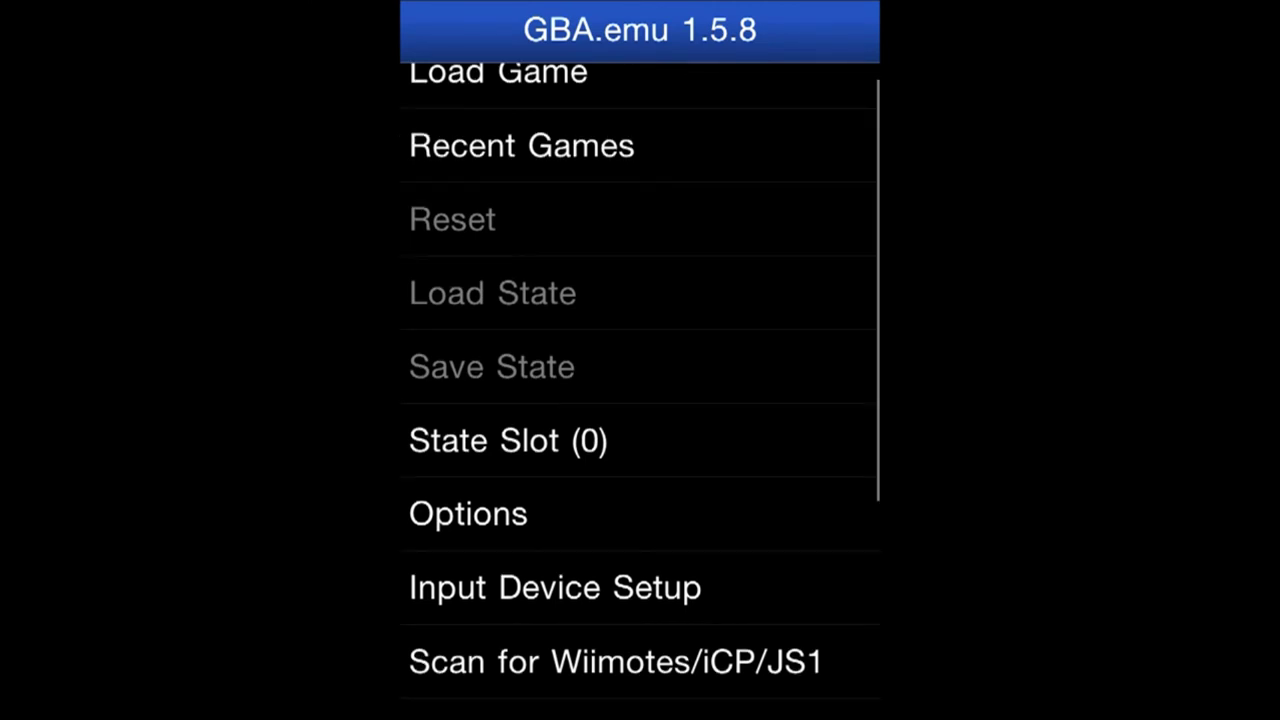
scroll(640, 390, down, 3)
scroll(640, 390, up, 3)
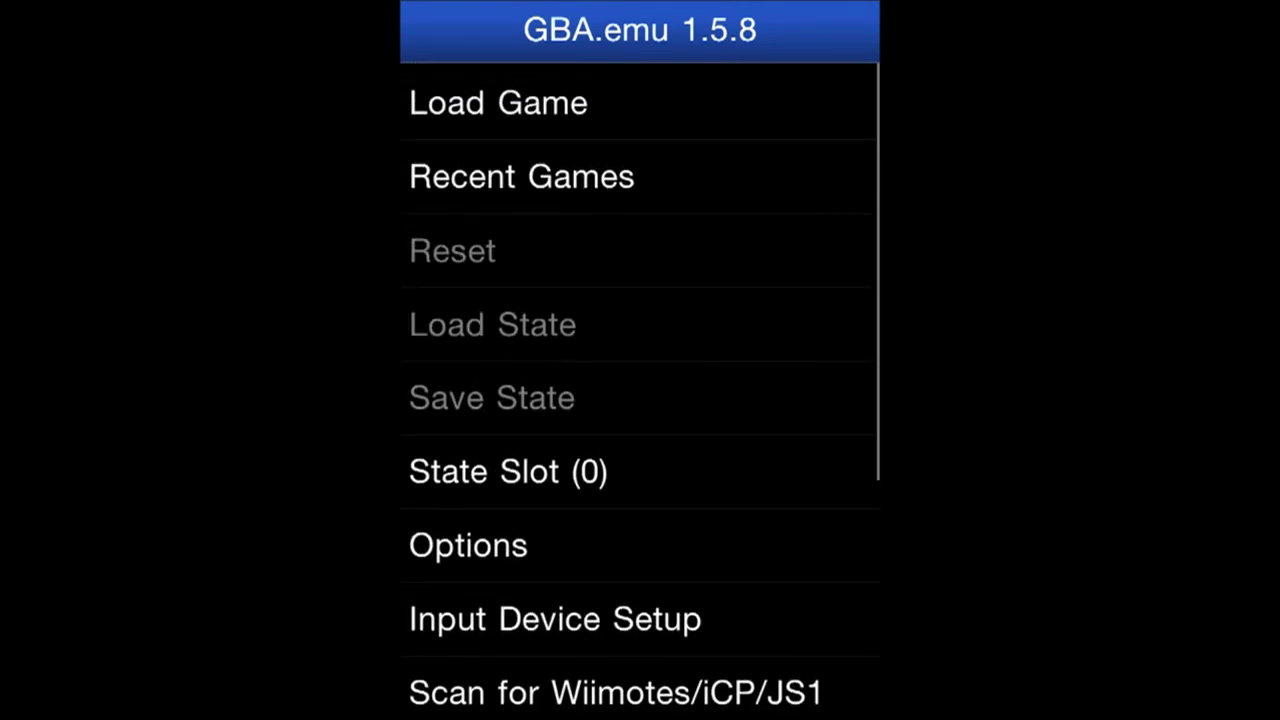
scroll(640, 390, down, 4)
scroll(640, 390, up, 3)
scroll(640, 380, up, 3)
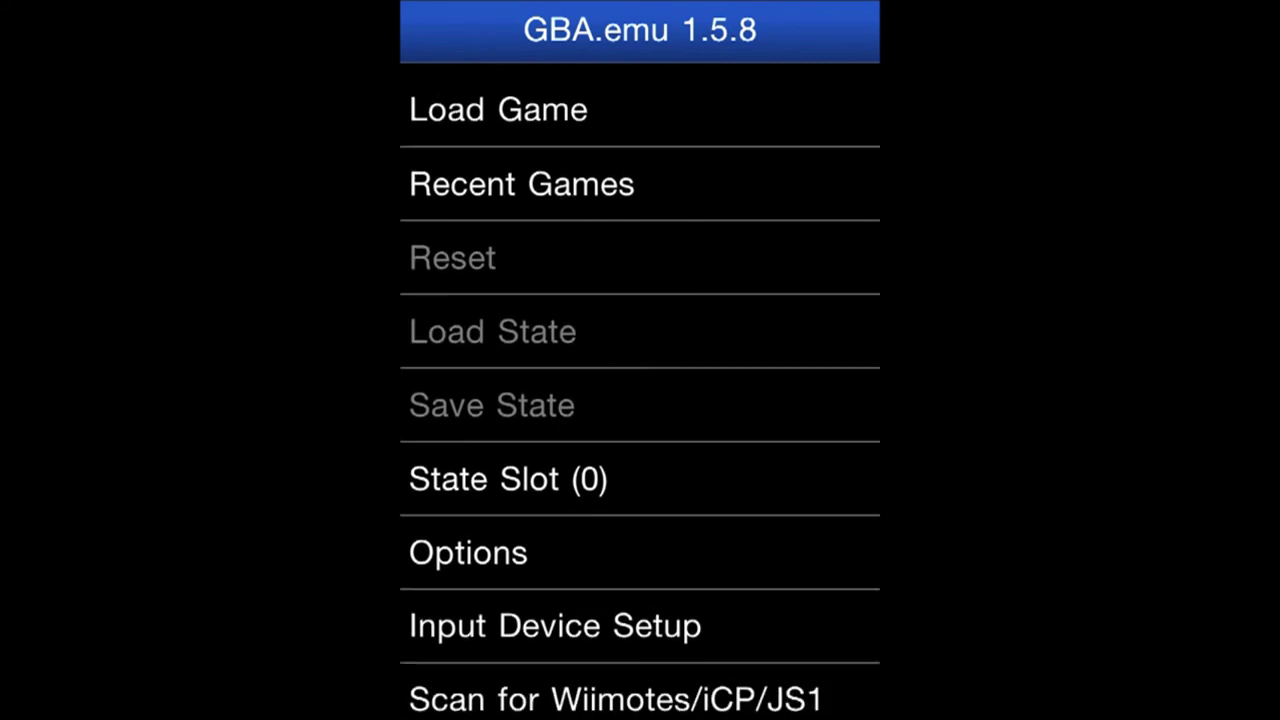
click(640, 97)
Pick Pokemon Ruby.gba from the ROMs/GBA folder.
scroll(640, 200, down, 1)
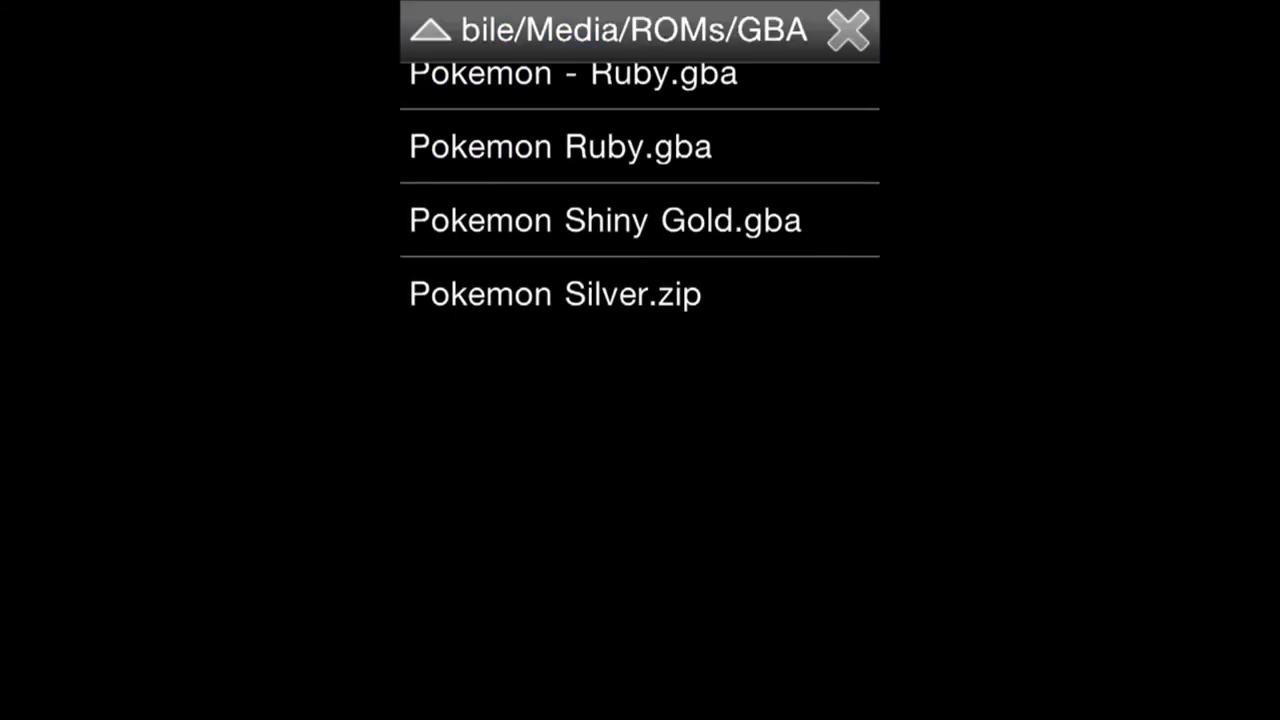
scroll(640, 190, down, 1)
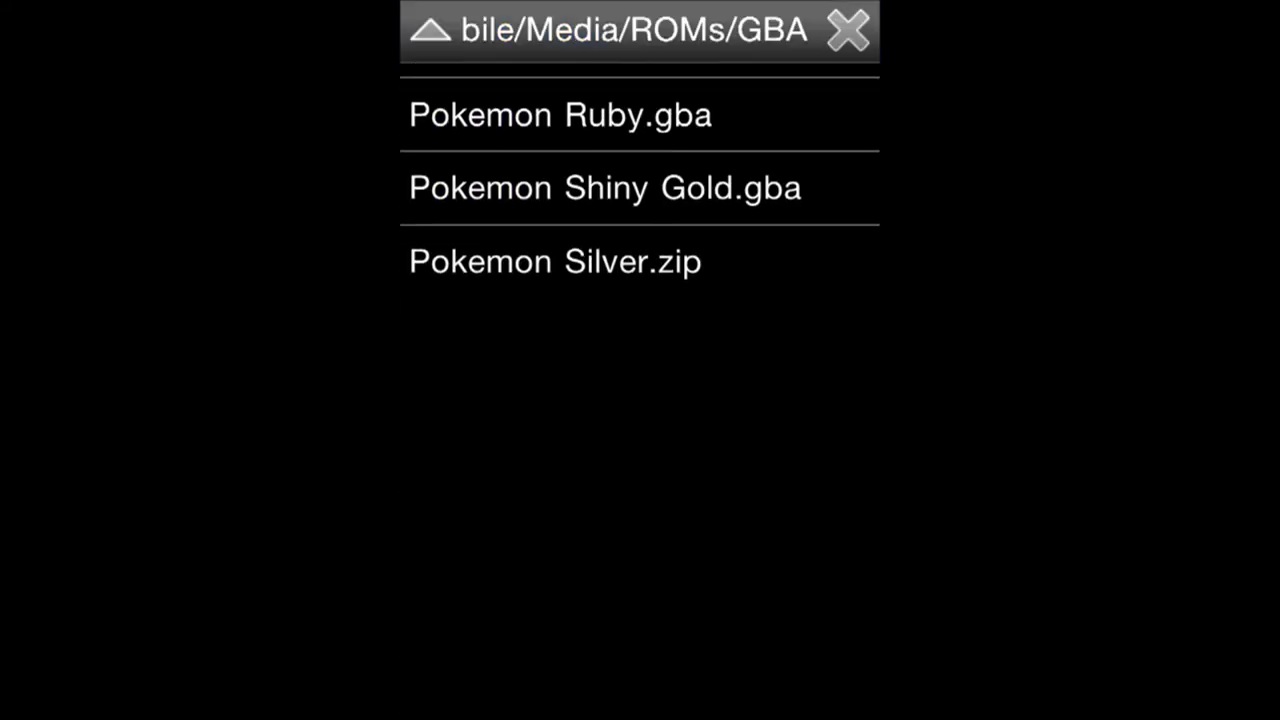
scroll(640, 190, up, 2)
scroll(640, 190, down, 1)
scroll(640, 190, down, 1)
scroll(640, 190, up, 1)
click(560, 173)
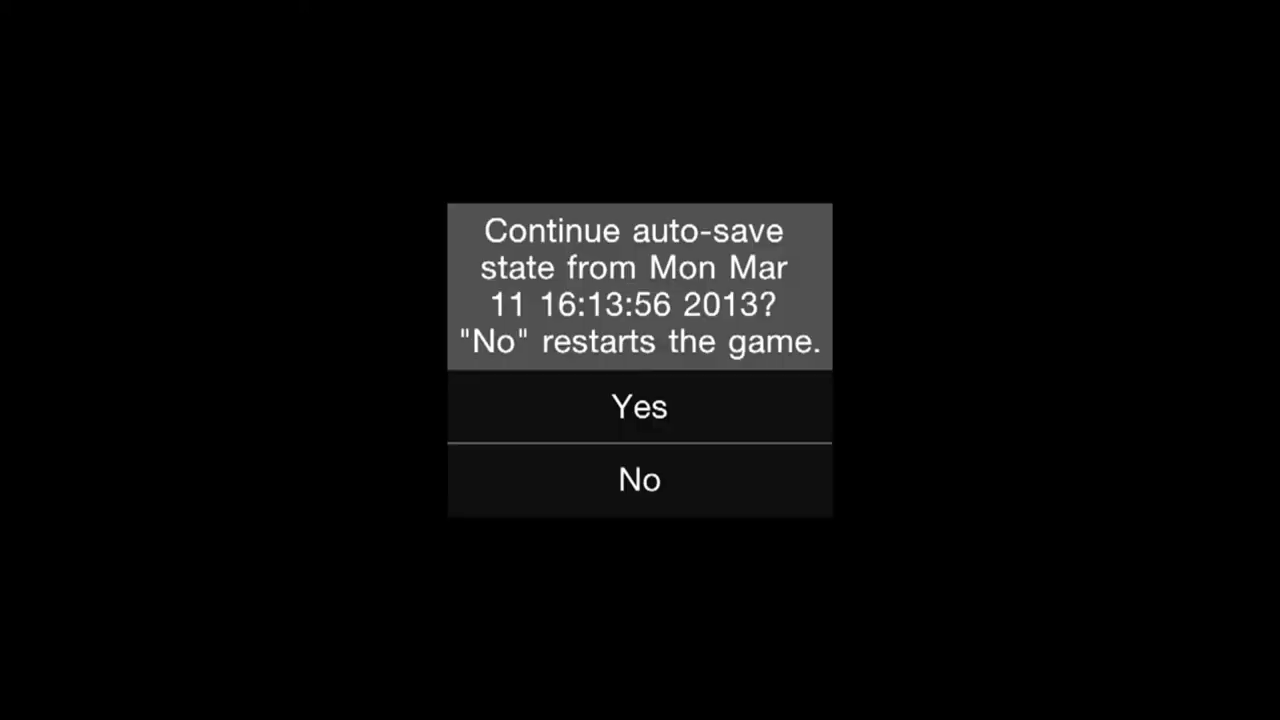
Decline the auto-save prompt so Pokemon Ruby restarts and reaches its title screen.
click(640, 480)
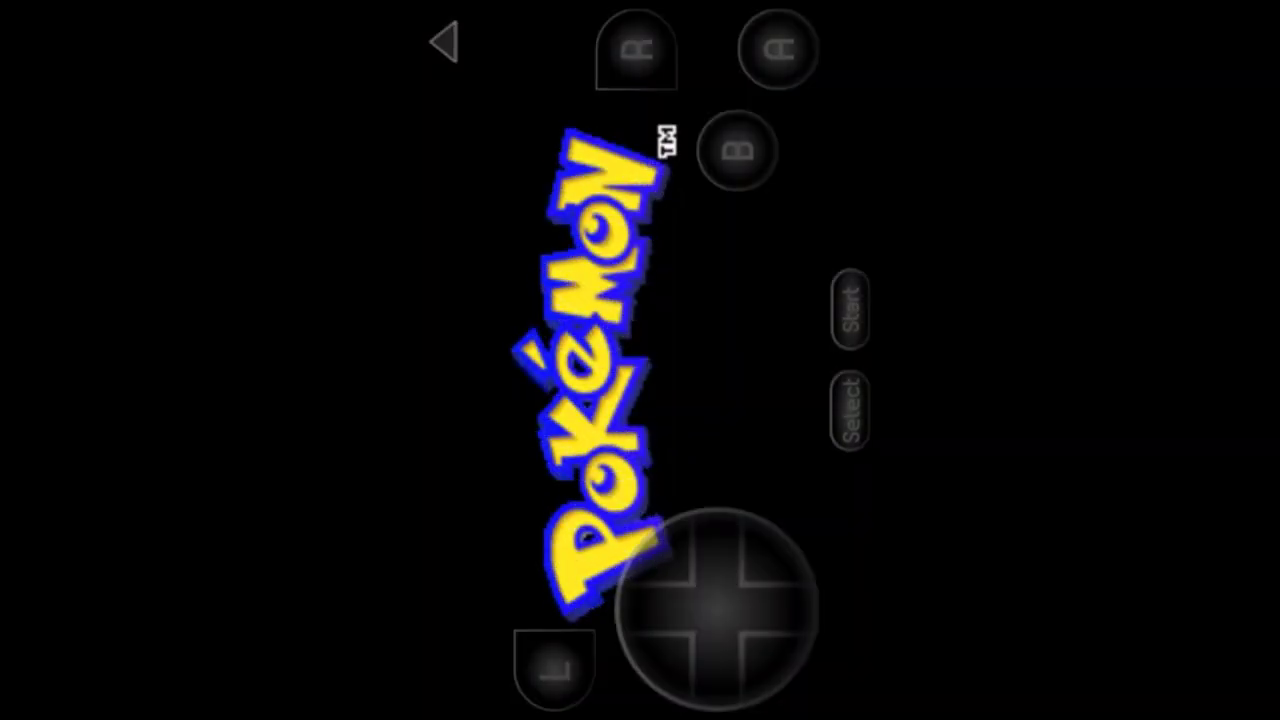
Get past the title screen, then walk onto Route 107 and back toward the dock.
key(Return)
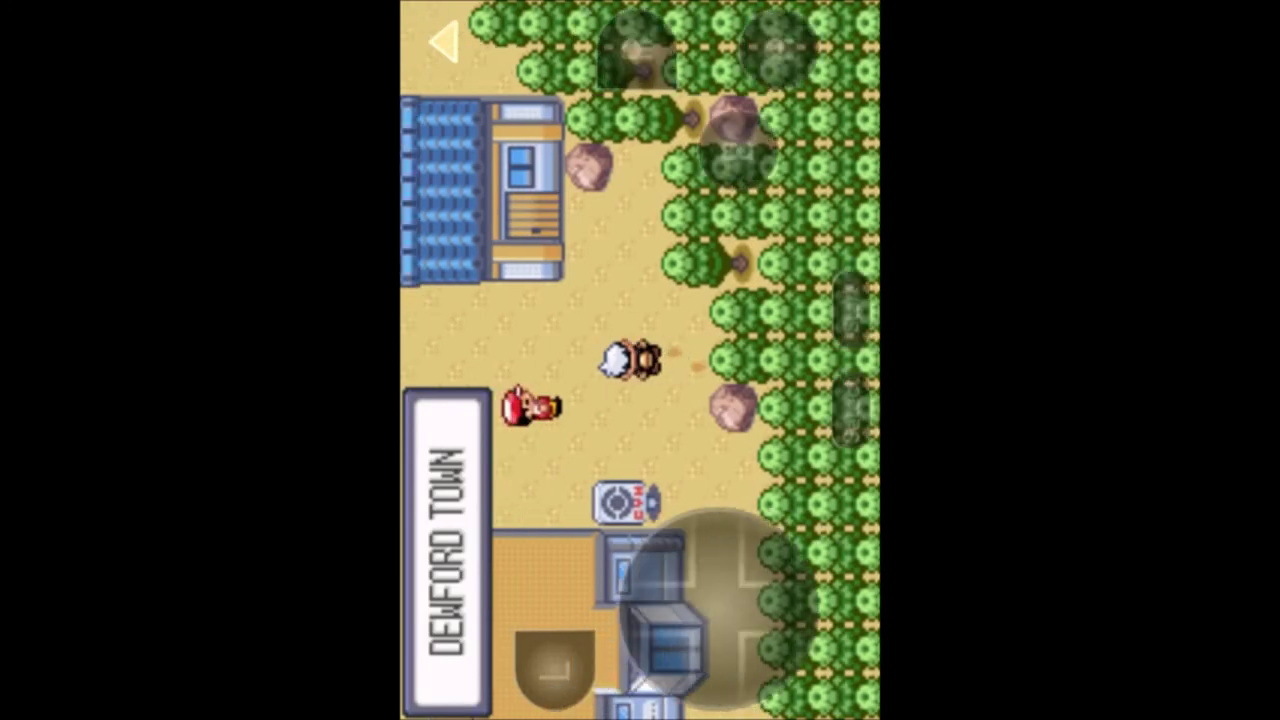
key(Right)
key(Right)
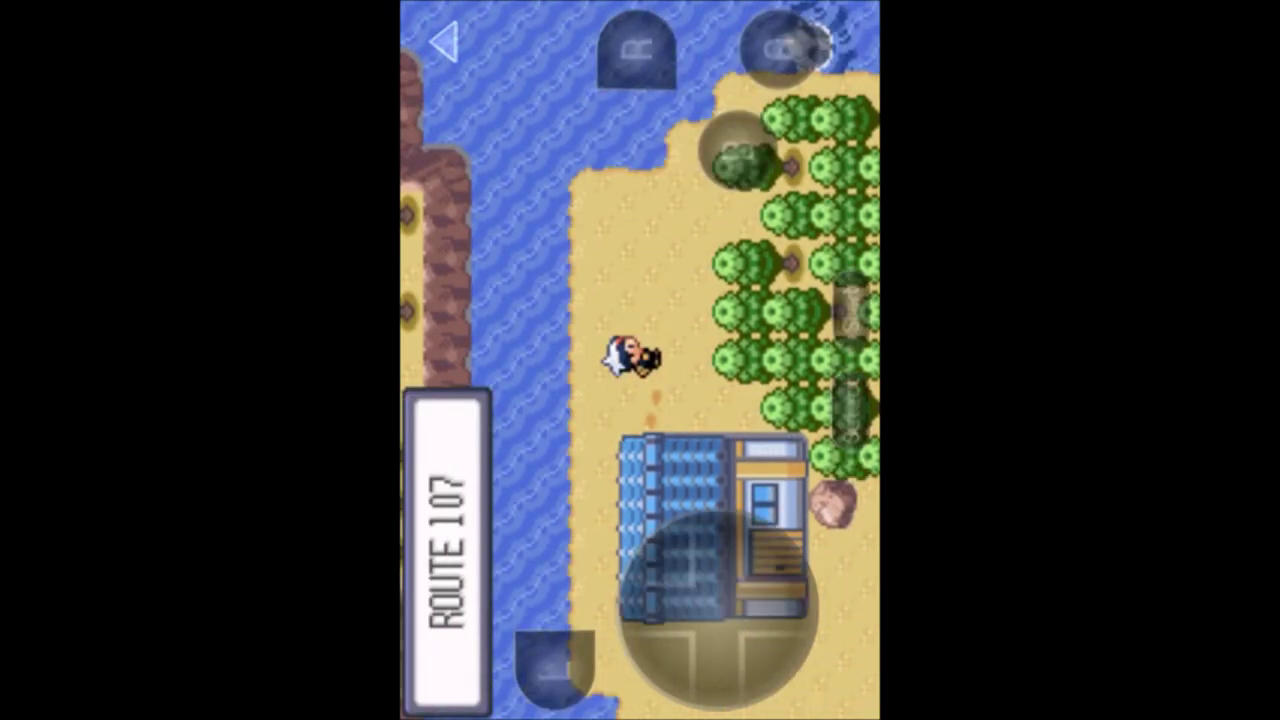
key(Left)
key(Down)
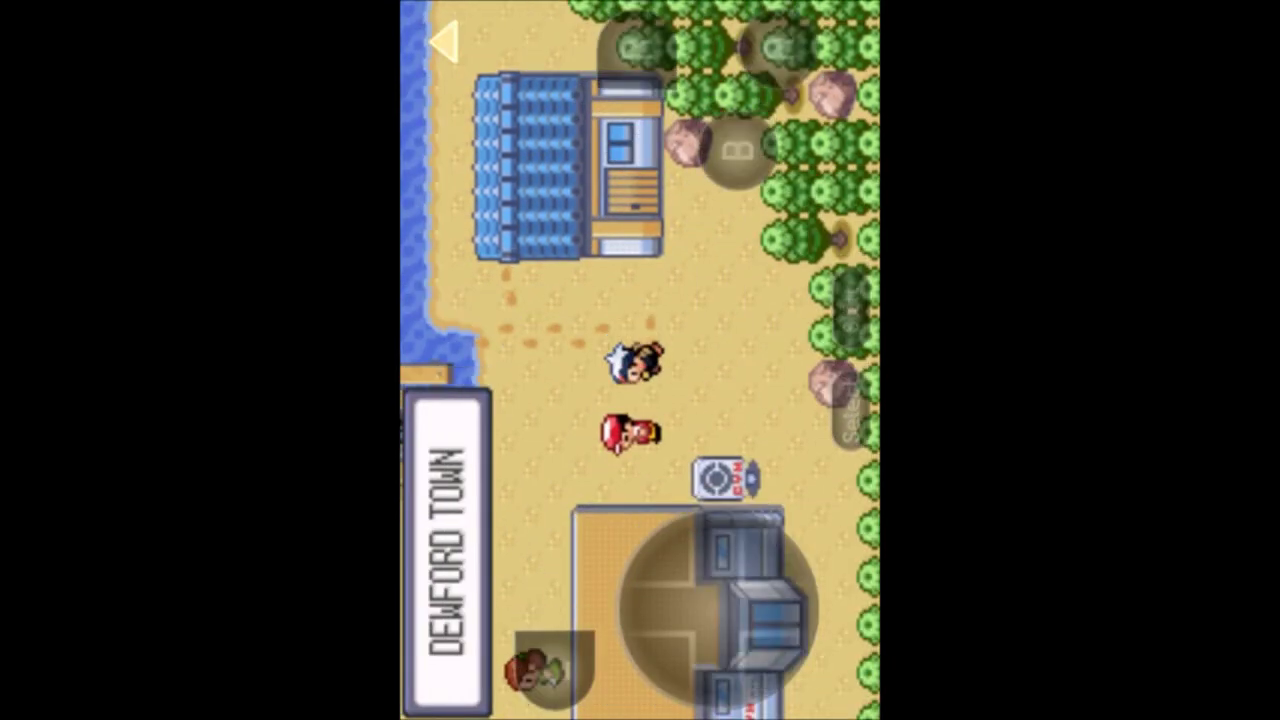
key(Up)
key(Left)
key(Left)
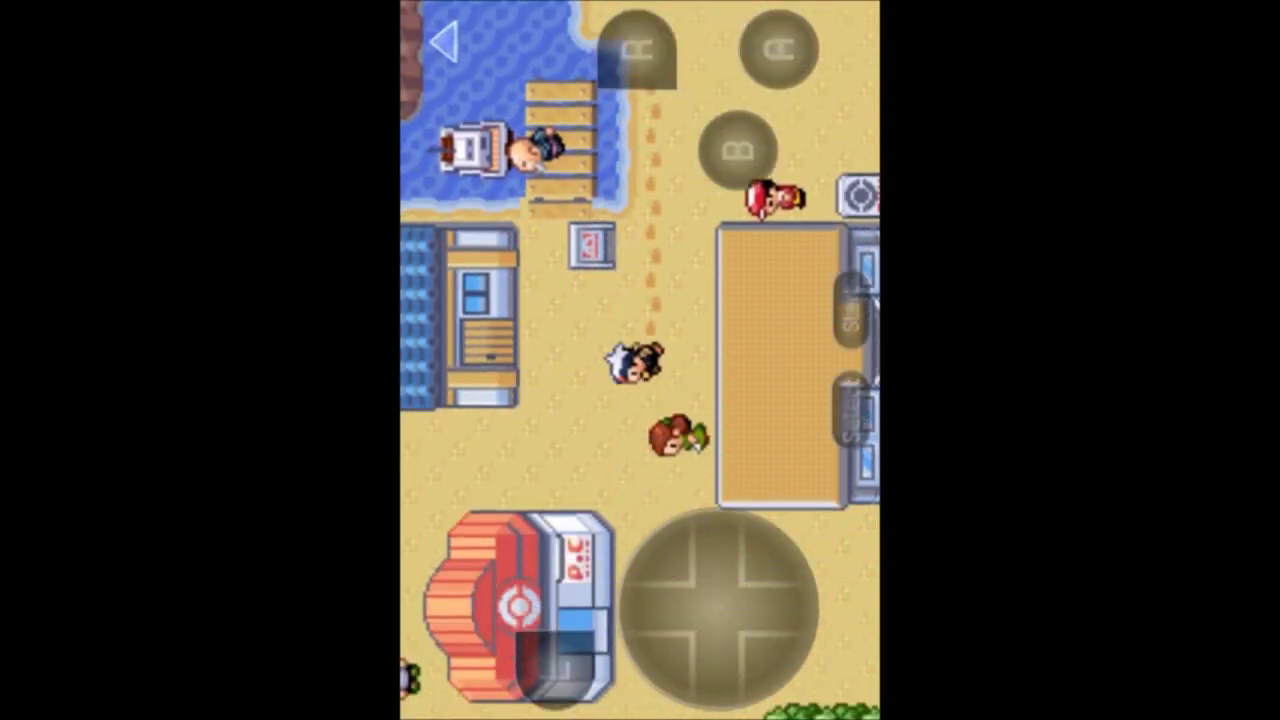
Walk the player past the Pokémon Center and Gym, then back near the dock.
key(Down)
key(Right)
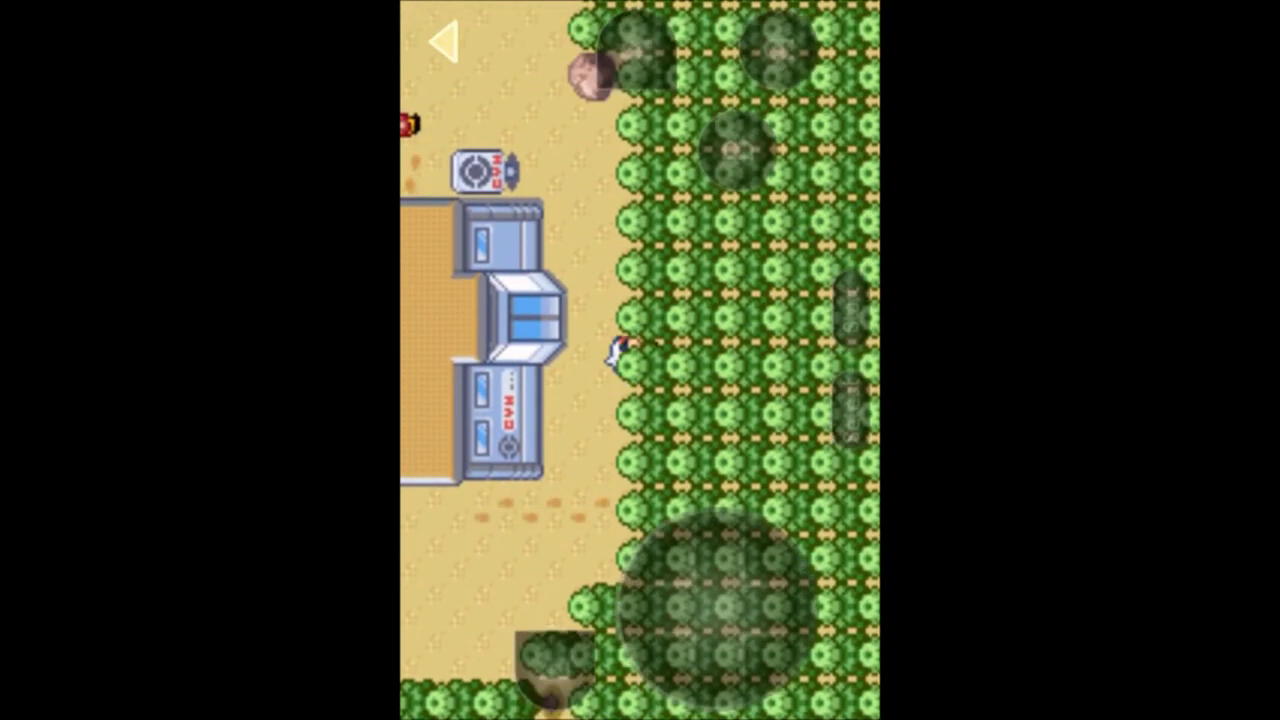
key(Up)
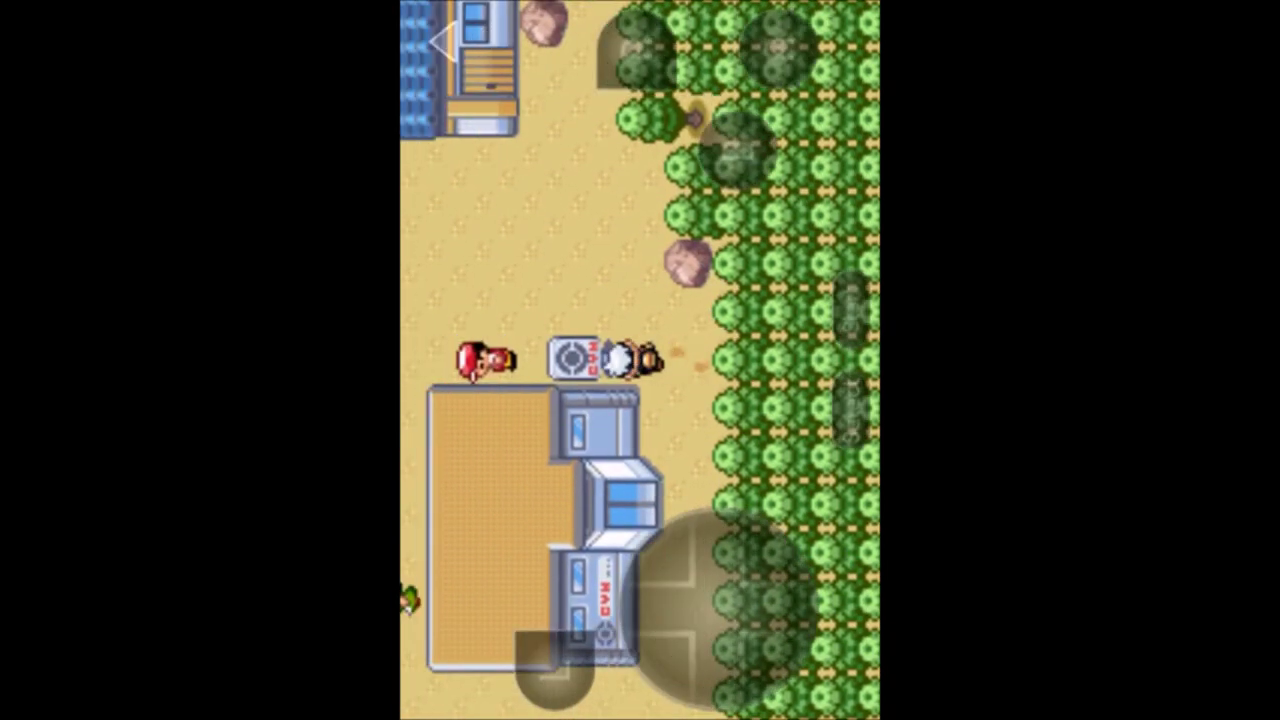
key(Left)
key(Left)
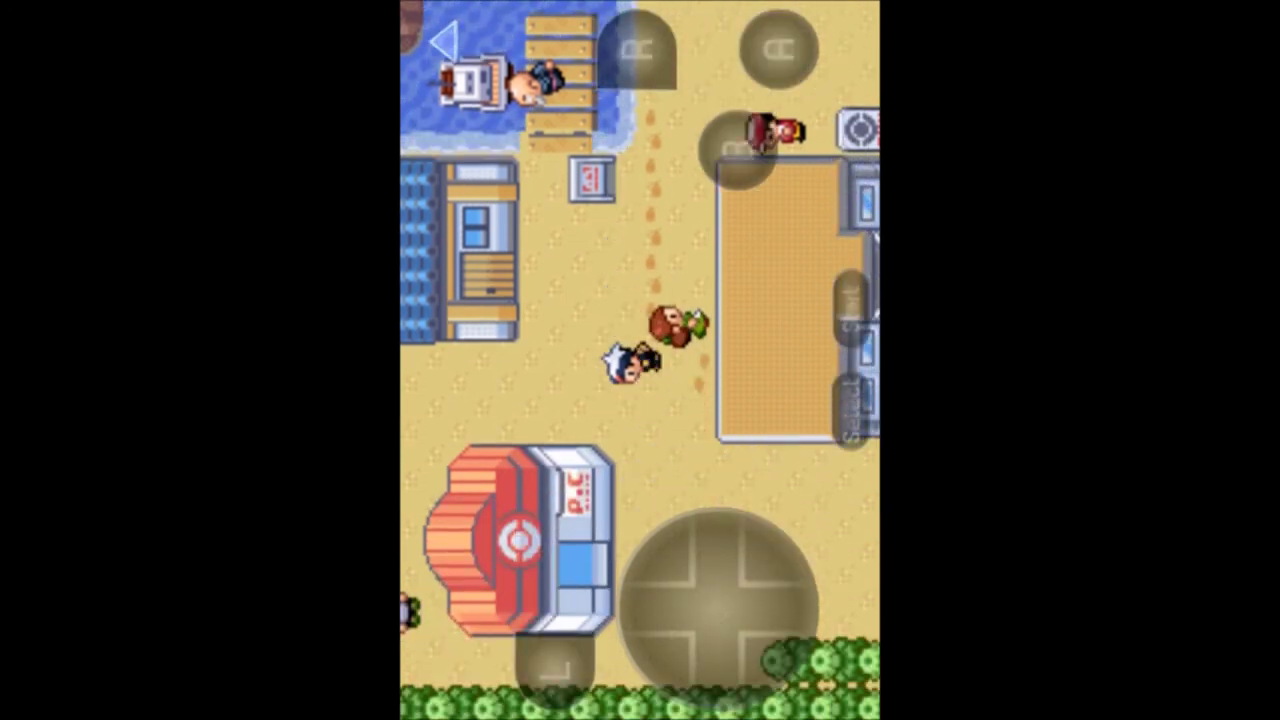
key(Right)
key(Up)
key(Left)
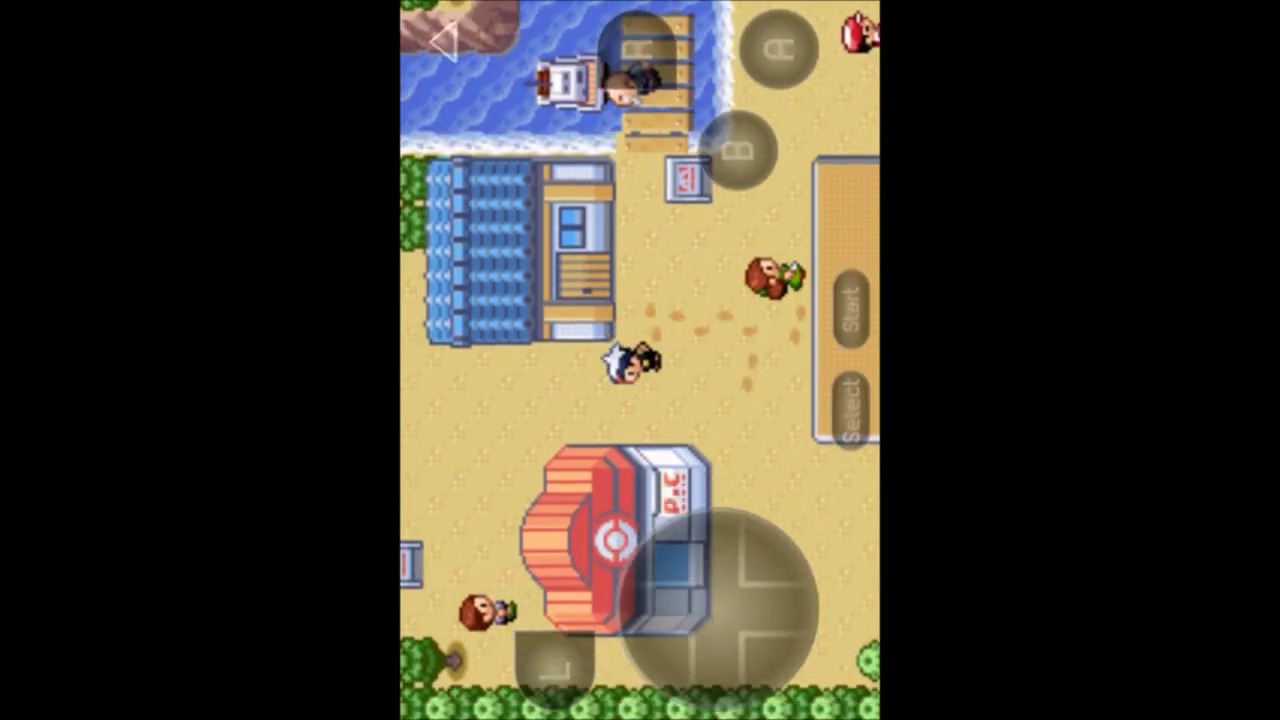